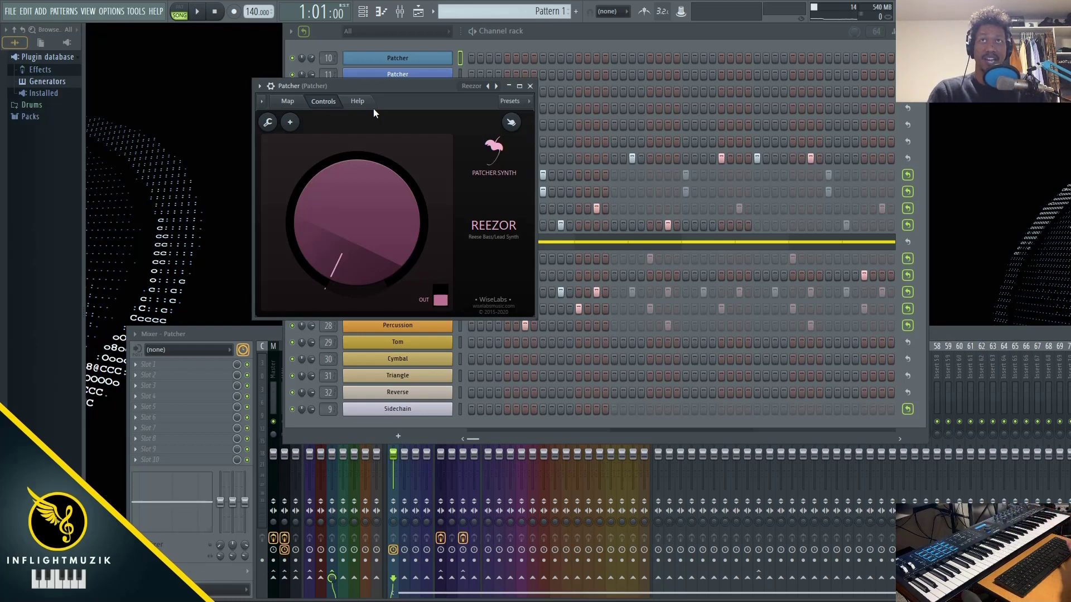
# Step: Inspect the empty Patcher on channel 12 and close it again
pyautogui.moveTo(380, 100); pyautogui.dragTo(375, 111)
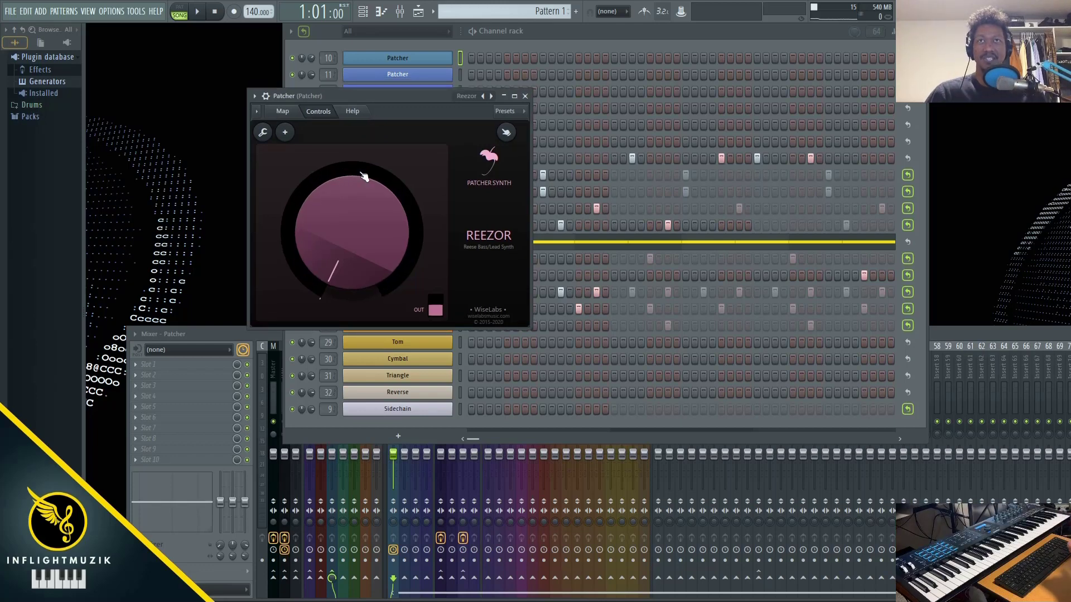
pyautogui.click(397, 87)
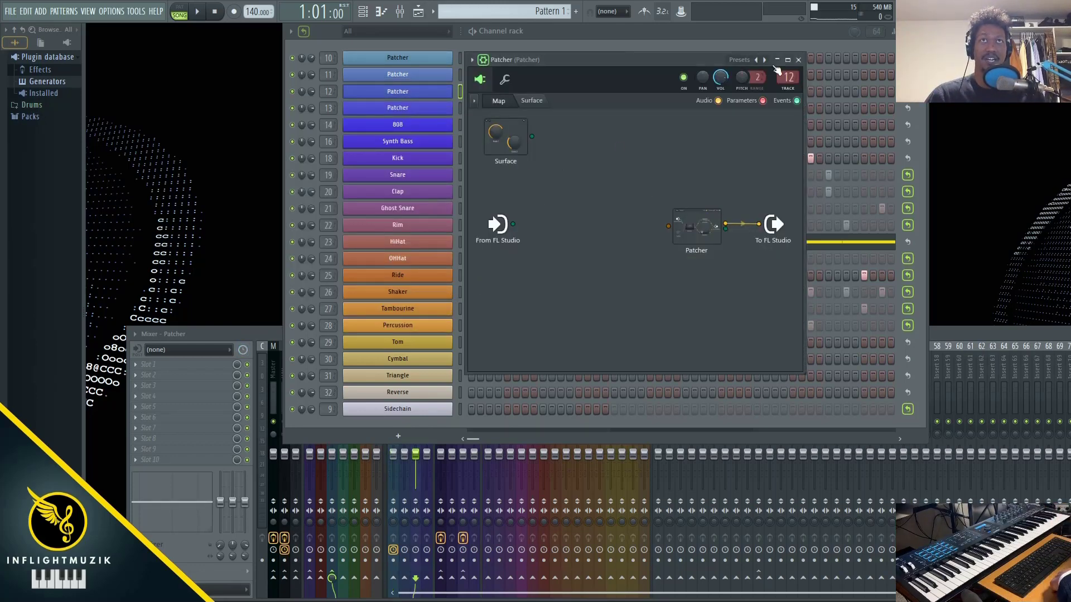
pyautogui.click(799, 60)
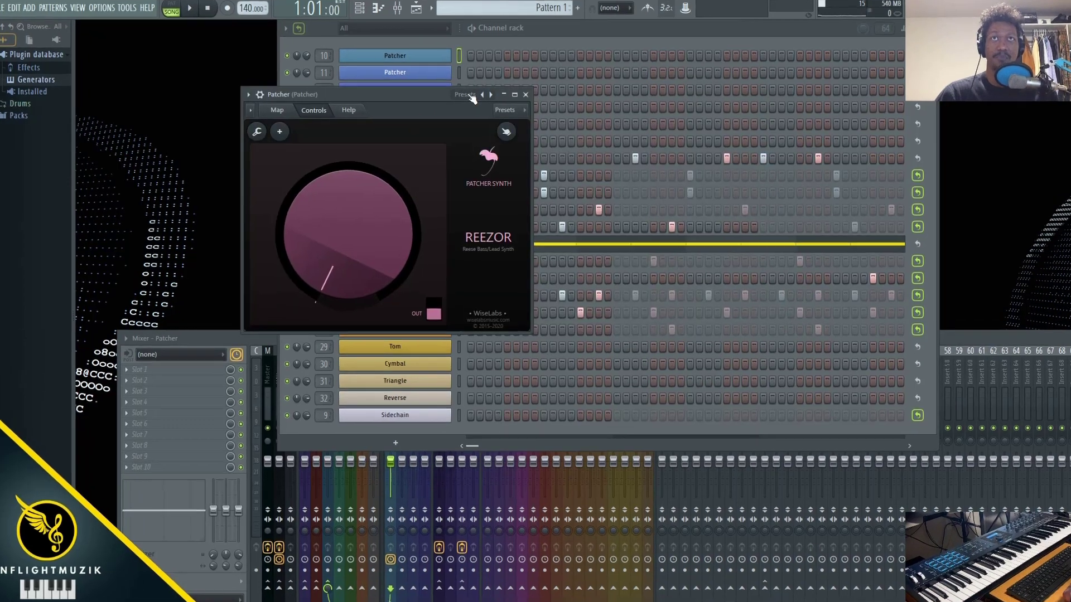
# Step: Load the Reezor preset from the X WiseLabs group into the Patcher on channel 10
pyautogui.click(455, 102)
pyautogui.moveTo(526, 223)
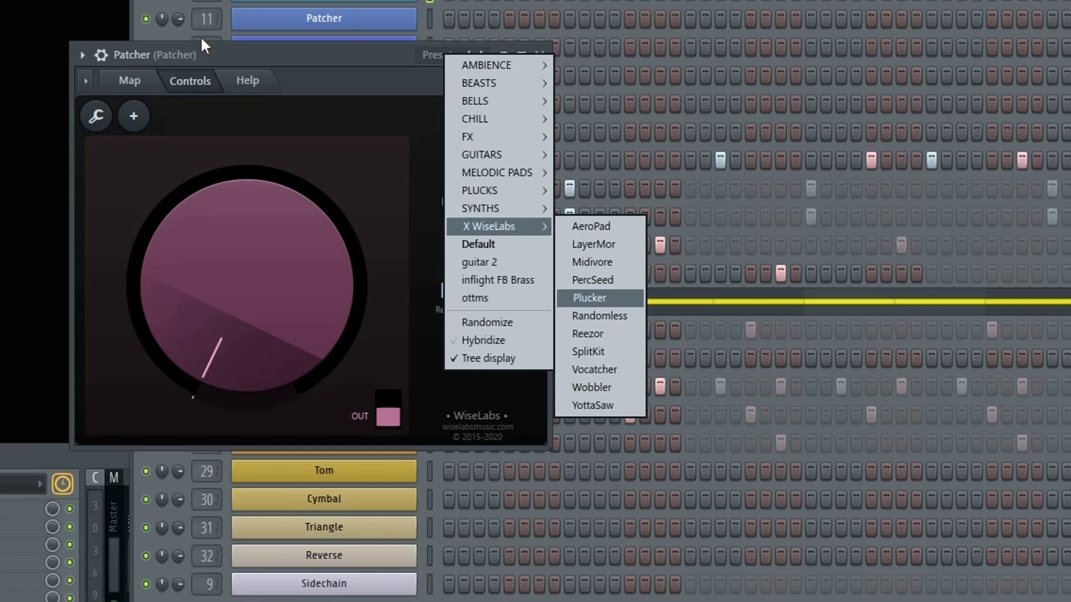
pyautogui.click(596, 335)
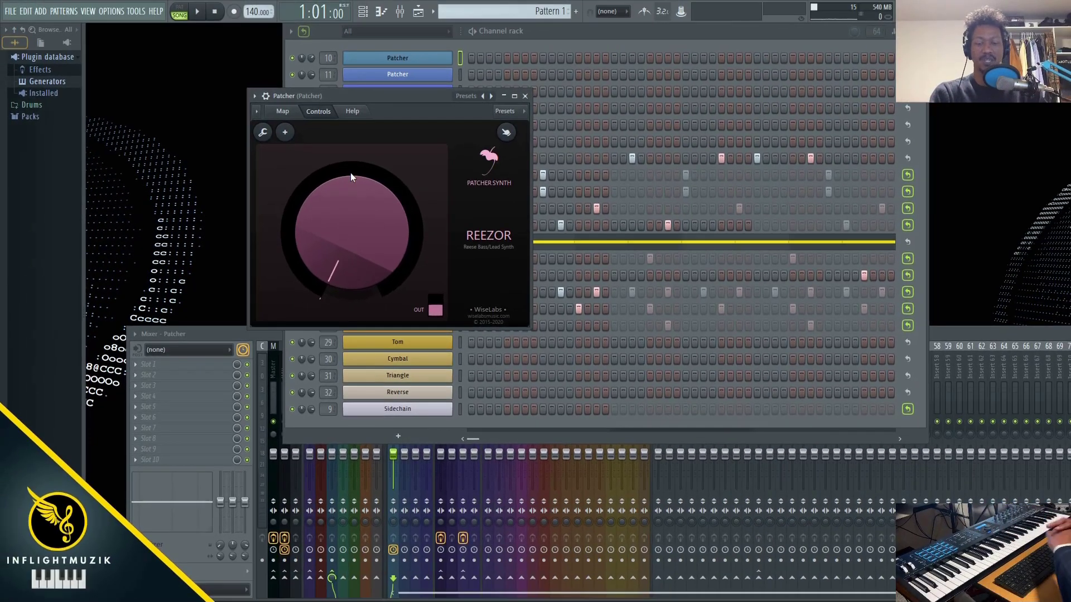
pyautogui.moveTo(334, 253)
pyautogui.mouseDown()
pyautogui.moveTo(335, 118)
pyautogui.moveTo(335, 253)
pyautogui.mouseUp()
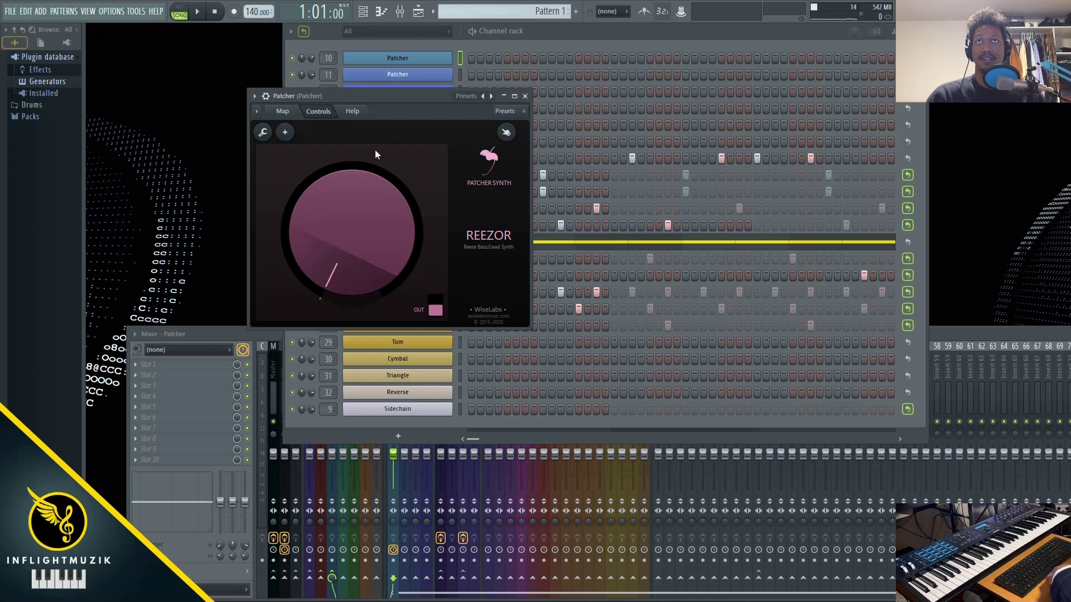
# Step: Open the Harmor synth inside the Reezor patch, place it beside Patcher's controls, and show its effects section
pyautogui.click(292, 116)
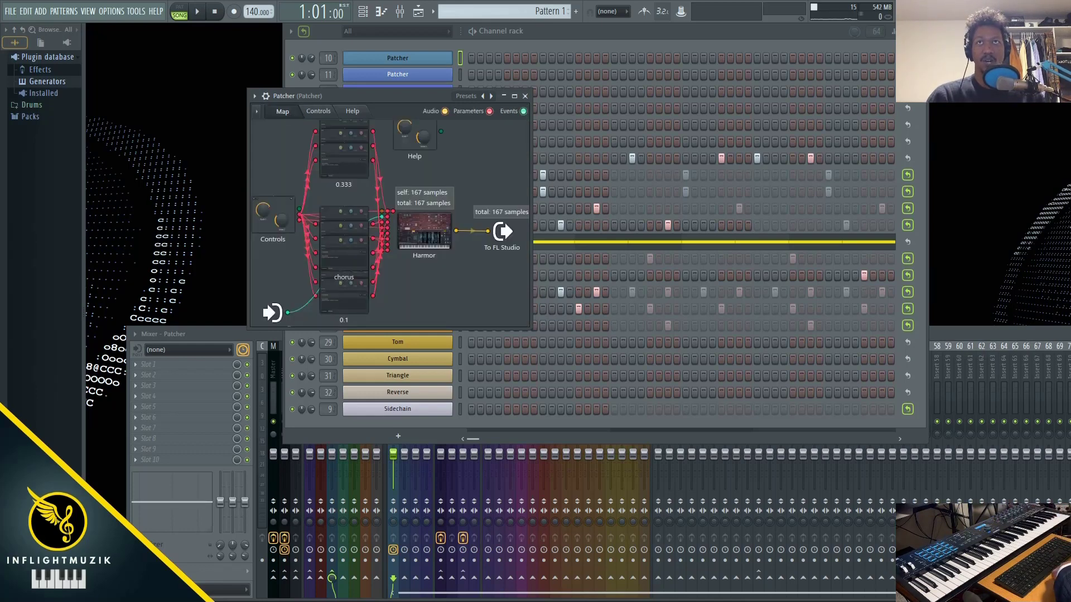
pyautogui.doubleClick(444, 243)
pyautogui.moveTo(530, 117); pyautogui.dragTo(779, 89)
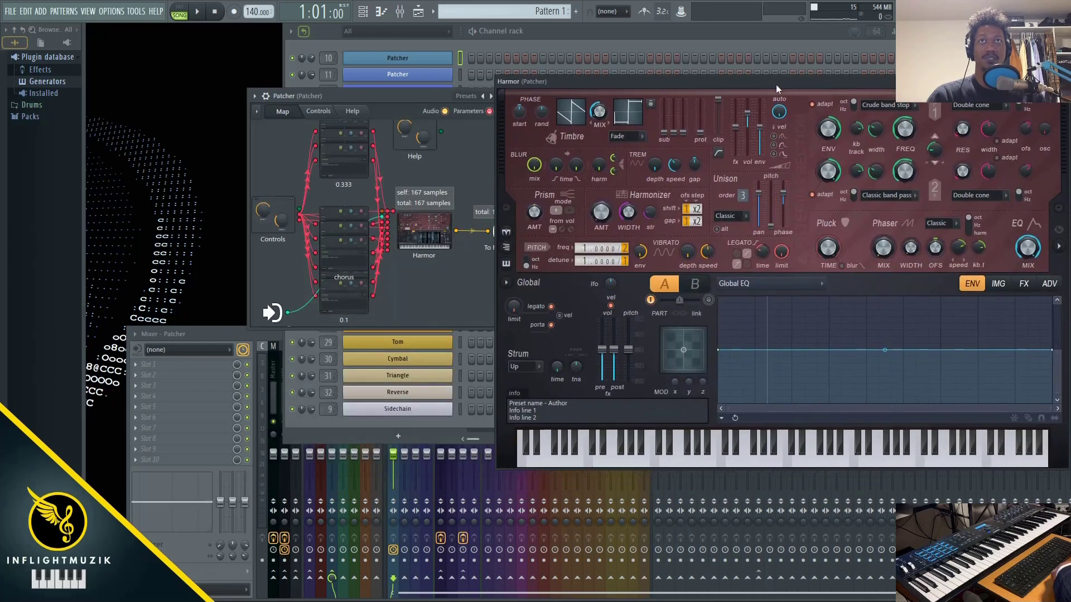
pyautogui.moveTo(394, 96); pyautogui.dragTo(276, 105)
pyautogui.click(246, 112)
pyautogui.moveTo(729, 91); pyautogui.dragTo(668, 85)
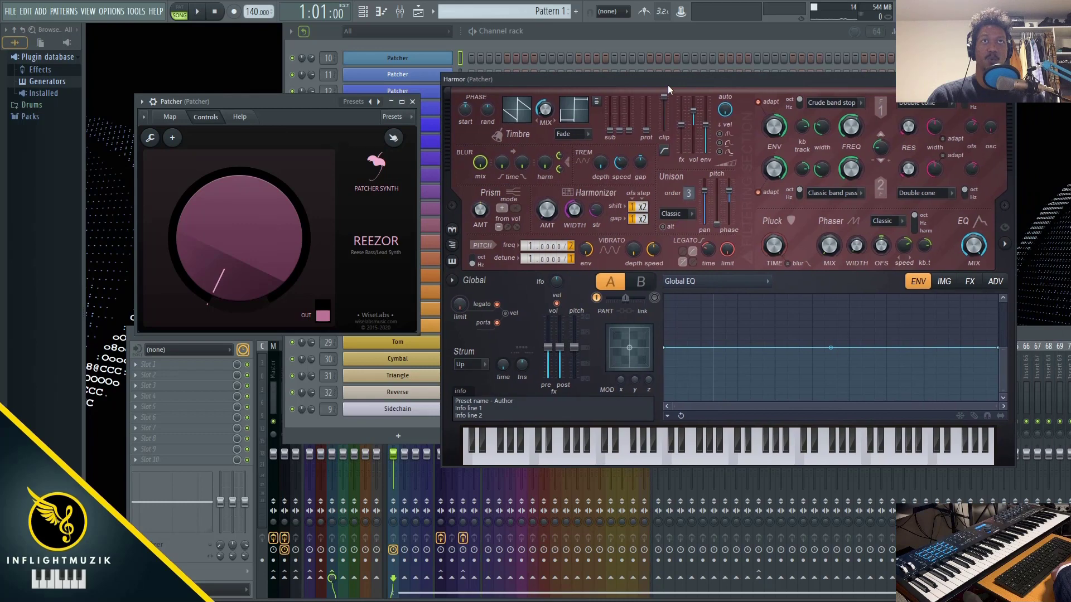
pyautogui.click(969, 281)
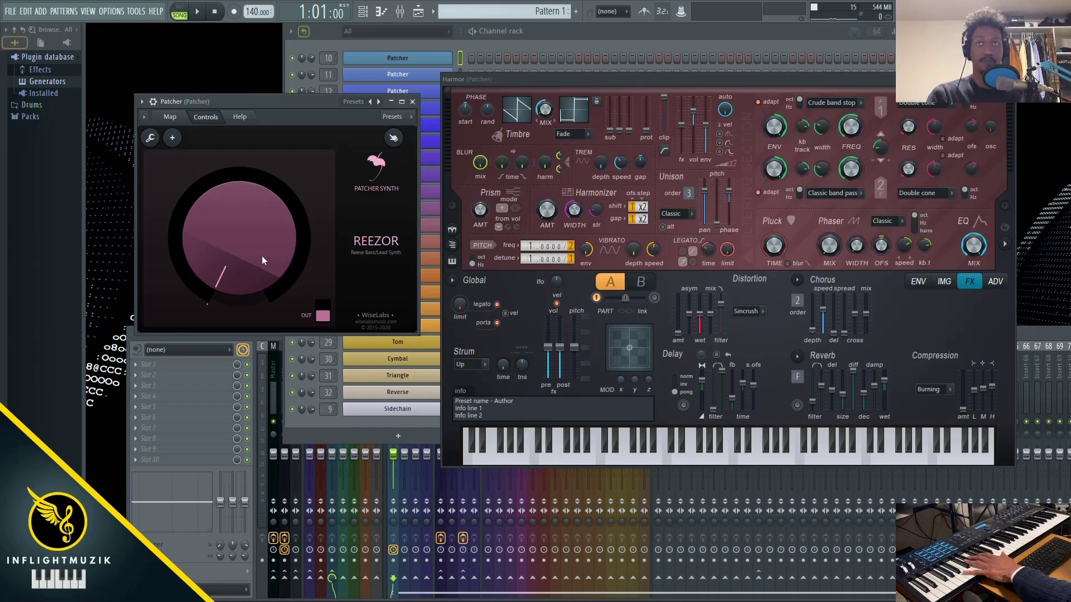
# Step: Turn up Reezor's large macro knob and slightly raise the harmonic blur in Harmor
pyautogui.moveTo(250, 276); pyautogui.dragTo(212, 230)
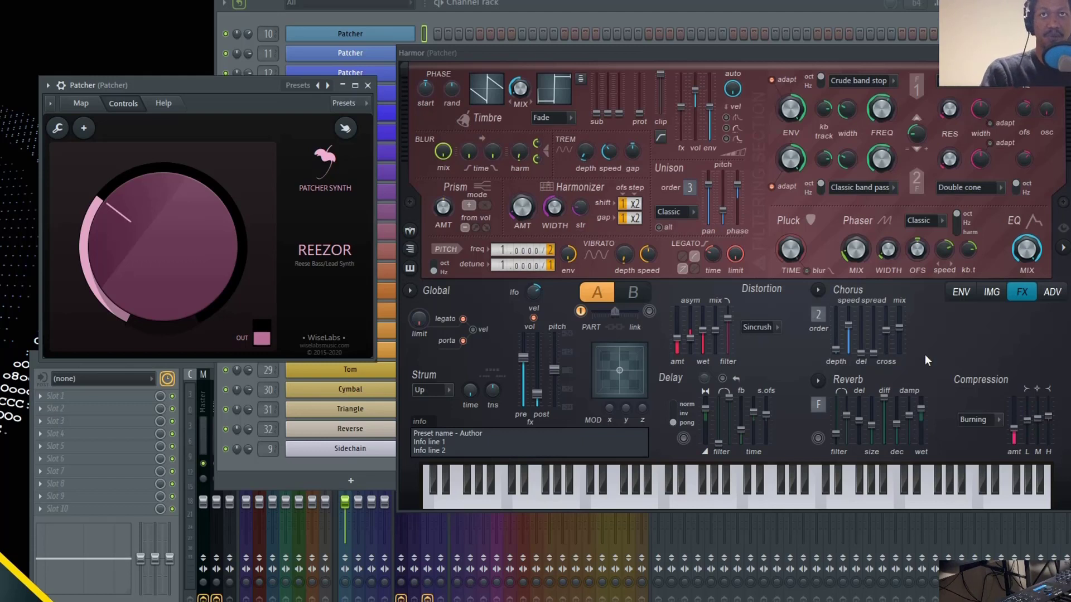
pyautogui.moveTo(162, 243); pyautogui.dragTo(162, 195)
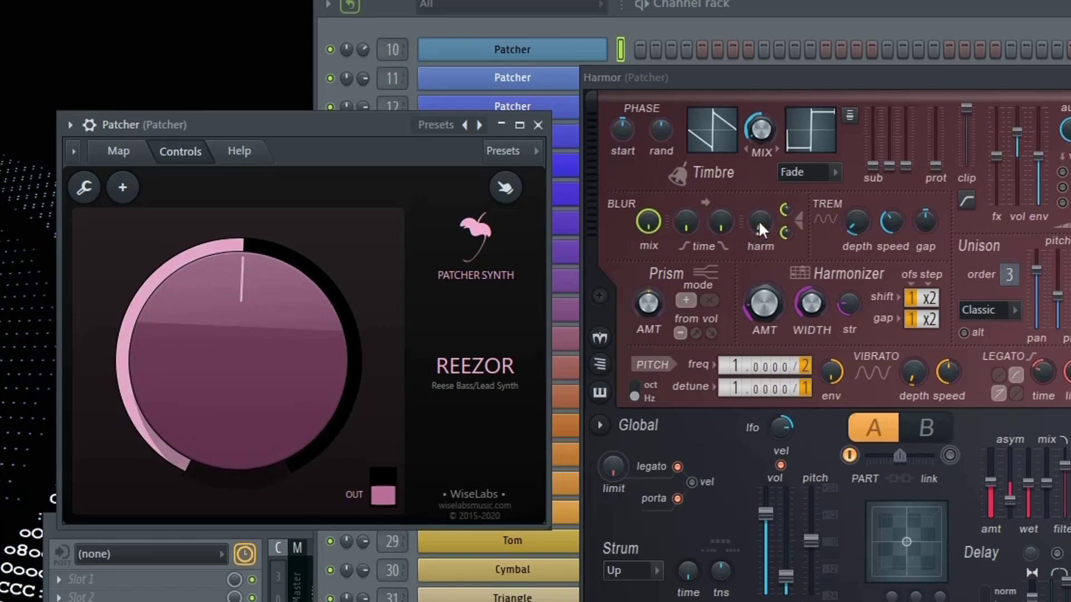
pyautogui.moveTo(759, 222); pyautogui.dragTo(759, 109)
pyautogui.moveTo(759, 221); pyautogui.dragTo(759, 250)
pyautogui.moveTo(762, 222)
pyautogui.mouseDown()
pyautogui.moveTo(762, 265)
pyautogui.moveTo(761, 212)
pyautogui.mouseUp()
pyautogui.moveTo(649, 222)
pyautogui.mouseDown()
pyautogui.moveTo(648, 252)
pyautogui.moveTo(648, 202)
pyautogui.mouseUp()
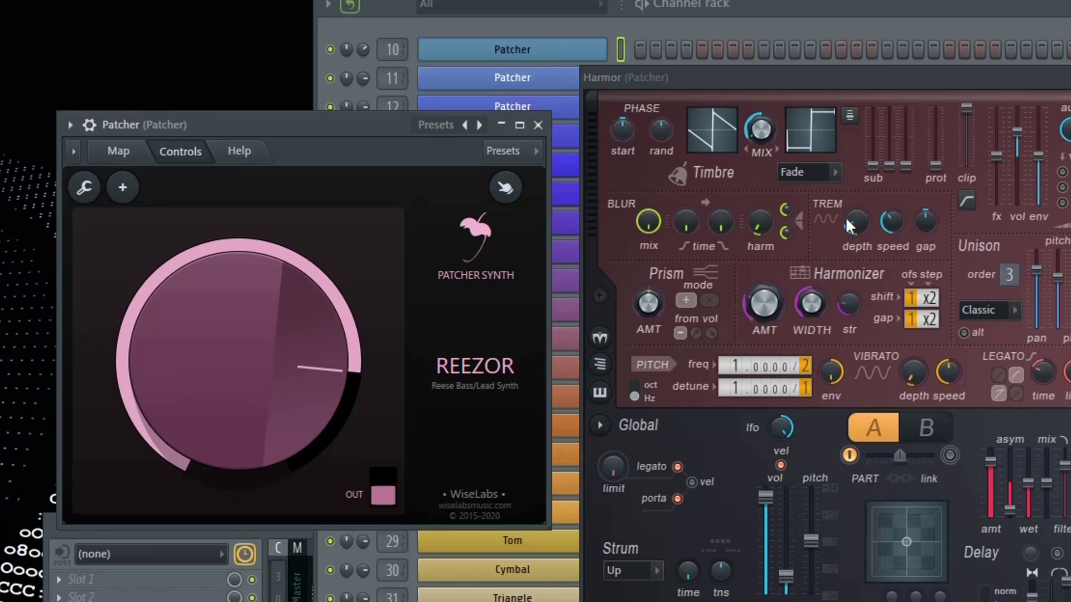
# Step: Adjust Harmor's tremolo by trying full depth, increasing the gap, and bringing the depth down to a low amount
pyautogui.moveTo(859, 225); pyautogui.dragTo(859, 195)
pyautogui.moveTo(878, 236); pyautogui.dragTo(877, 226)
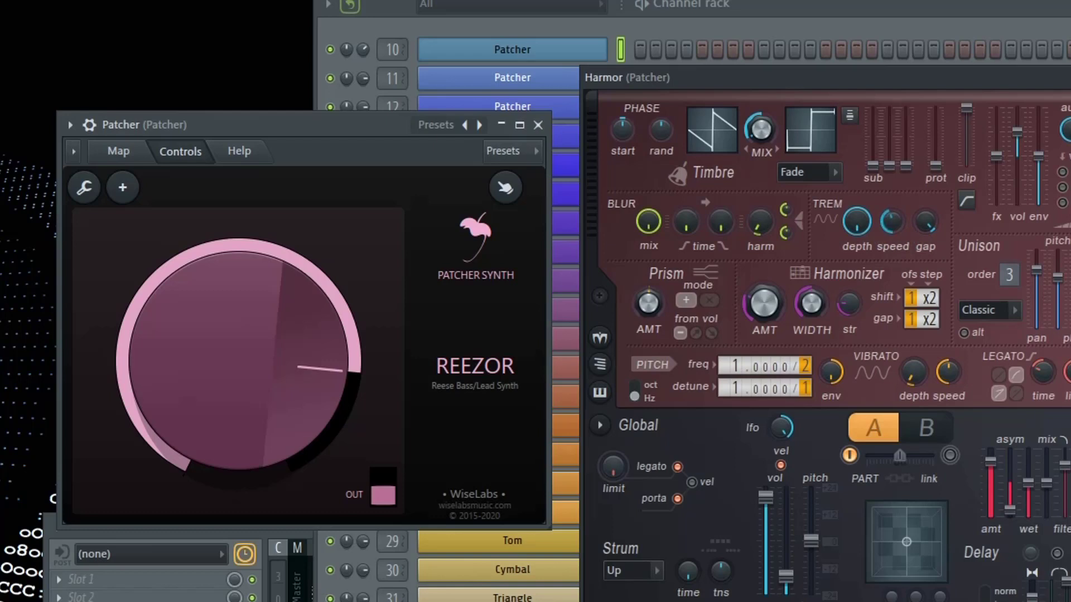
pyautogui.moveTo(859, 225); pyautogui.dragTo(859, 273)
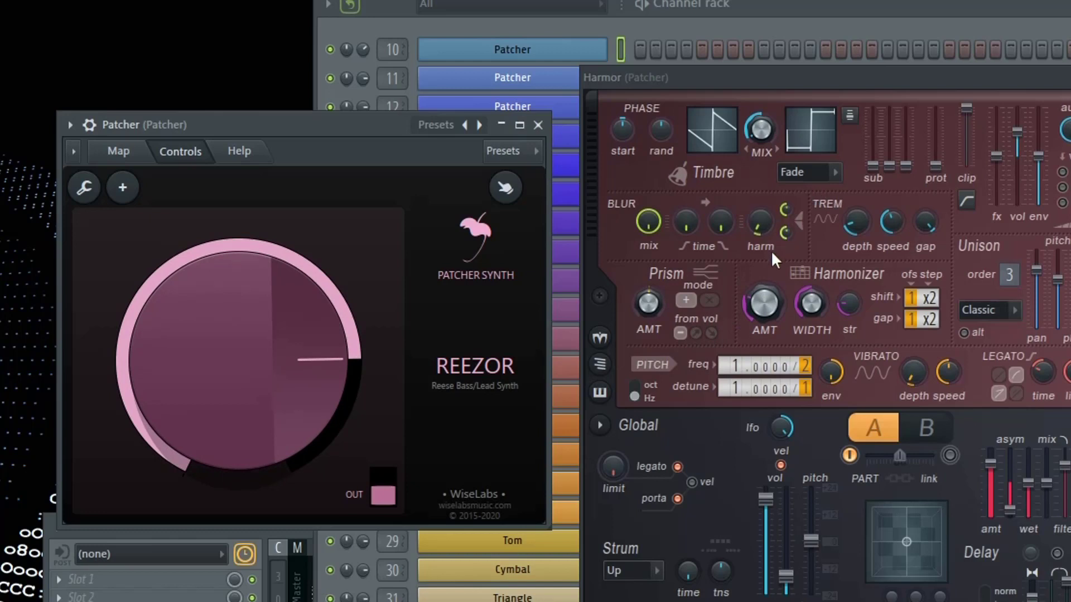
# Step: Raise the Harmonizer amount, set shift to 4 and +8 and gap to 4 and +3, and adjust its strength and width
pyautogui.moveTo(764, 304); pyautogui.dragTo(764, 274)
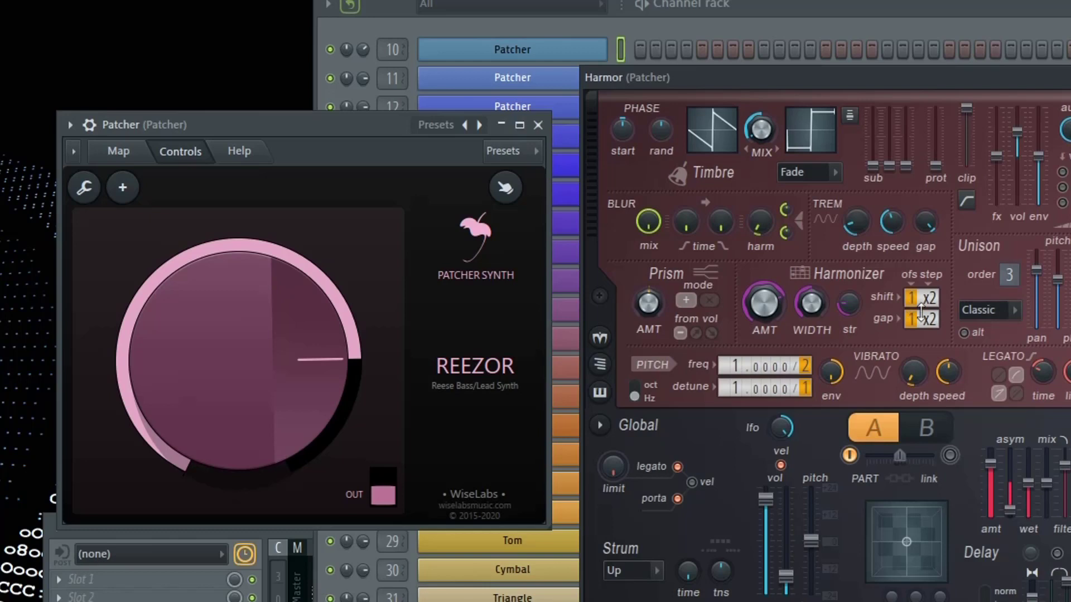
pyautogui.moveTo(926, 298)
pyautogui.mouseDown()
pyautogui.moveTo(911, 316)
pyautogui.moveTo(928, 312)
pyautogui.mouseUp()
pyautogui.moveTo(850, 297); pyautogui.dragTo(850, 284)
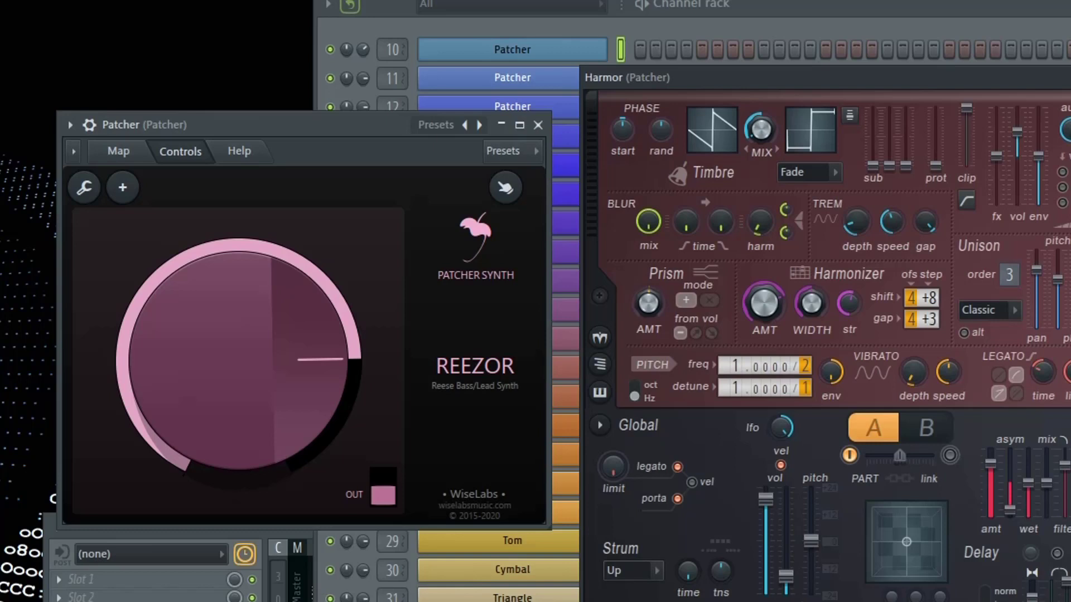
pyautogui.moveTo(850, 308); pyautogui.dragTo(850, 335)
pyautogui.moveTo(811, 300)
pyautogui.mouseDown()
pyautogui.moveTo(811, 278)
pyautogui.moveTo(810, 297)
pyautogui.mouseUp()
pyautogui.moveTo(240, 360)
pyautogui.mouseDown()
pyautogui.moveTo(240, 427)
pyautogui.moveTo(240, 360)
pyautogui.mouseUp()
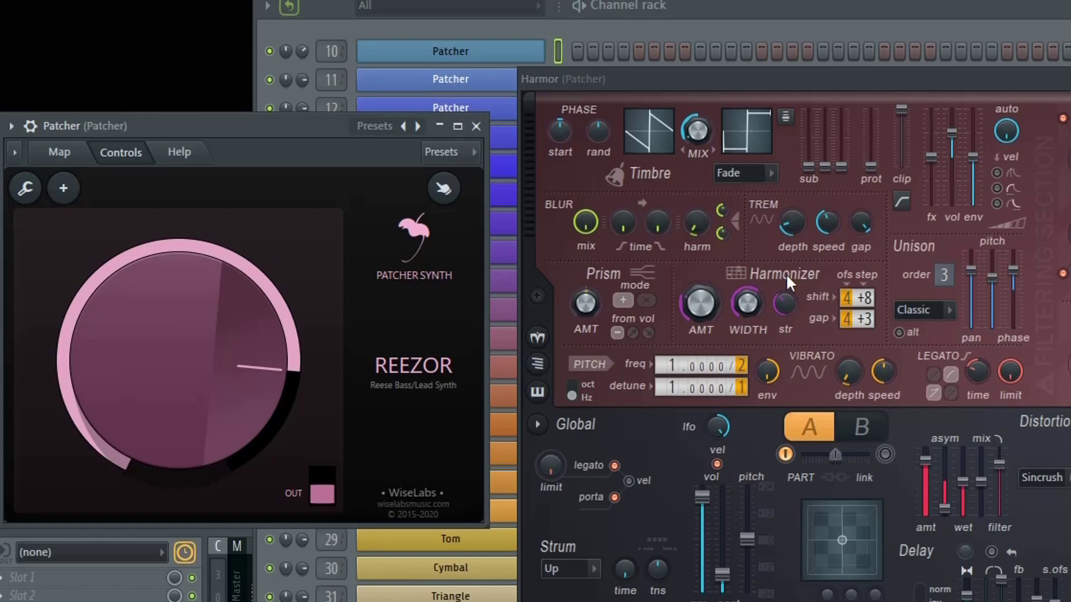
# Step: Sweep Harmor's unison pan between its lowest and highest amounts to compare the stereo spread
pyautogui.moveTo(992, 278)
pyautogui.mouseDown()
pyautogui.moveTo(993, 327)
pyautogui.moveTo(992, 277)
pyautogui.mouseUp()
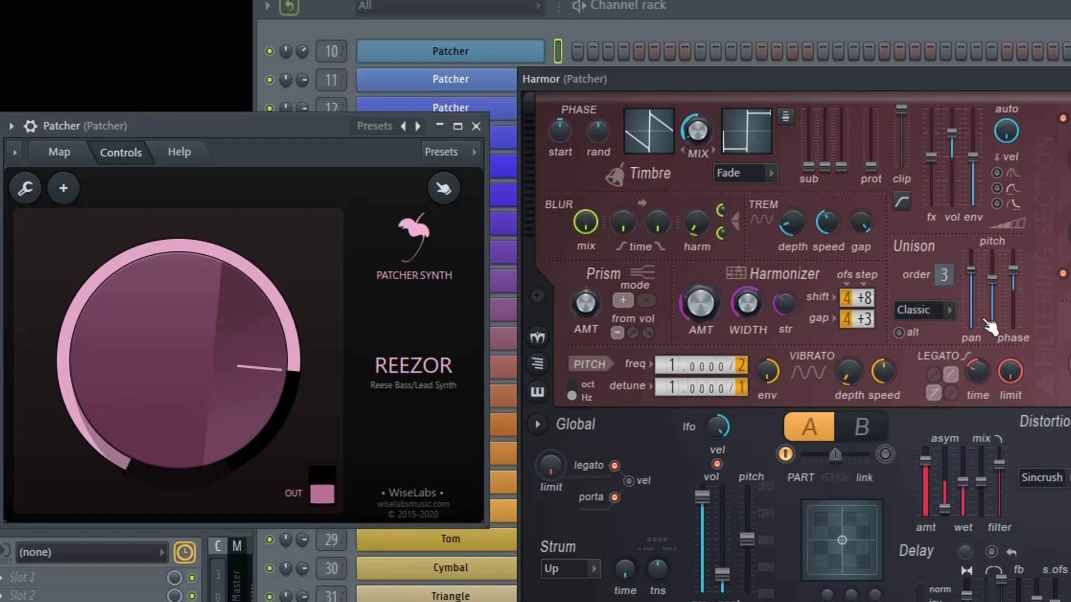
pyautogui.moveTo(971, 269); pyautogui.dragTo(971, 327)
pyautogui.moveTo(971, 327); pyautogui.dragTo(971, 252)
pyautogui.moveTo(971, 252)
pyautogui.mouseDown()
pyautogui.moveTo(971, 327)
pyautogui.moveTo(971, 273)
pyautogui.mouseUp()
# Step: Set Harmor's unison order to 9
pyautogui.rightClick(946, 274)
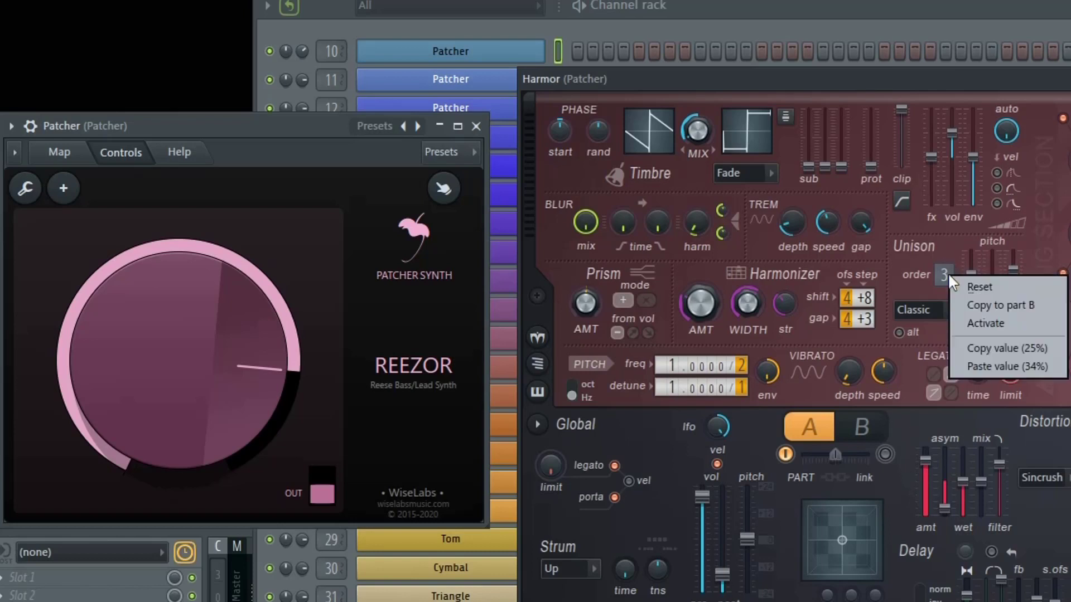
pyautogui.click(938, 254)
pyautogui.moveTo(947, 280); pyautogui.dragTo(947, 223)
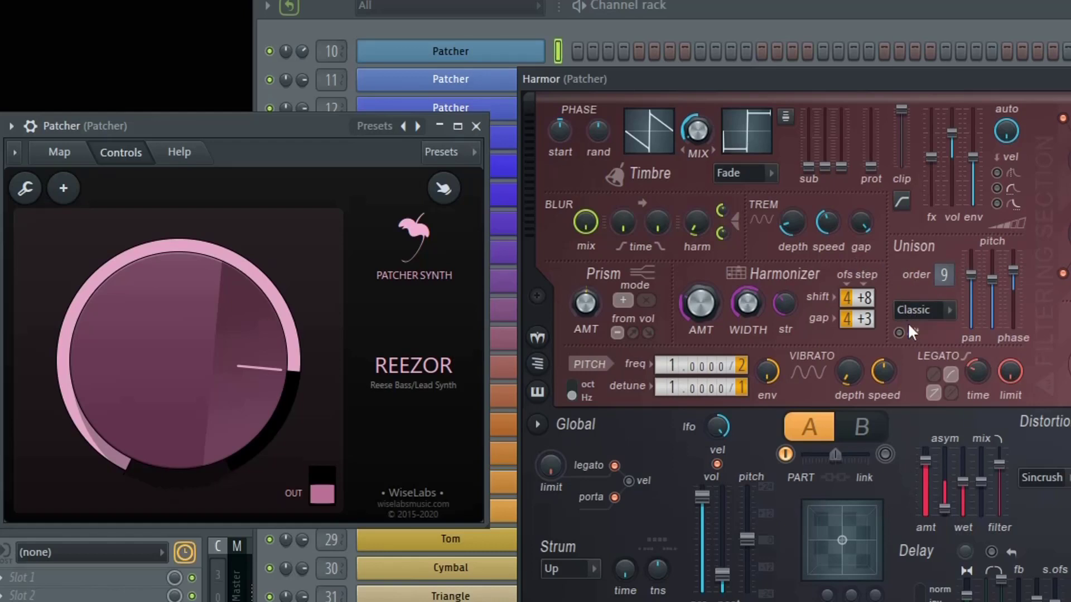
# Step: Switch Harmor's unison type to Hz, set the order to 6, and lower the unison phase
pyautogui.click(926, 310)
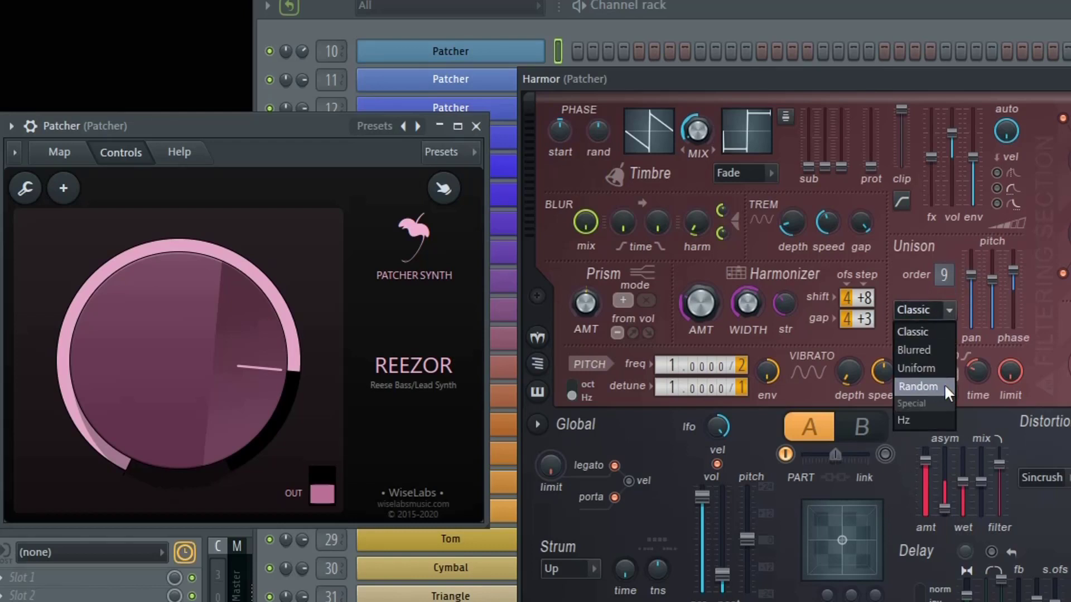
pyautogui.click(925, 419)
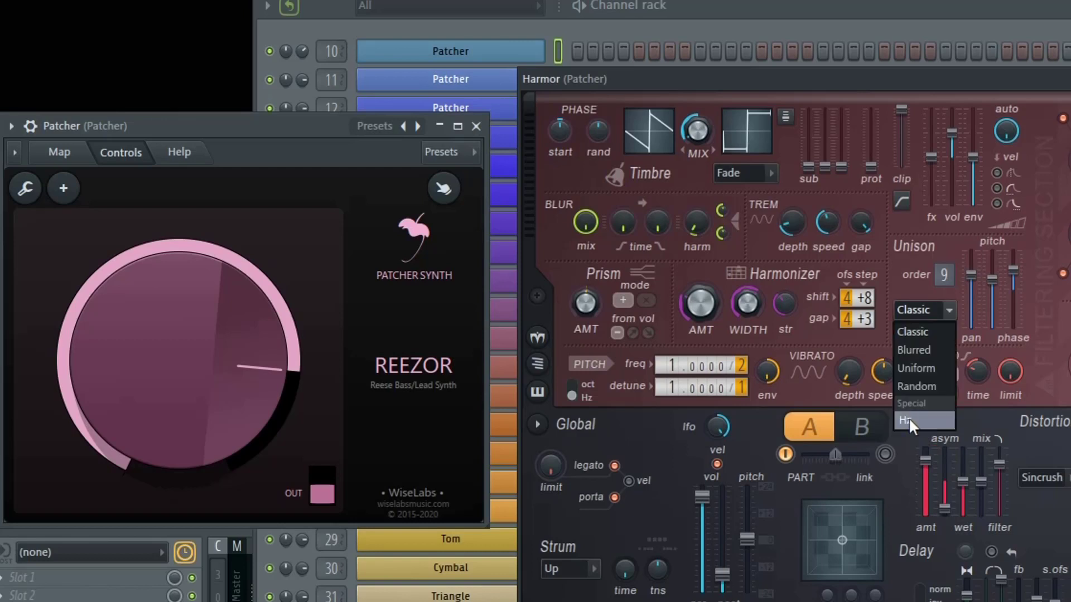
pyautogui.click(909, 418)
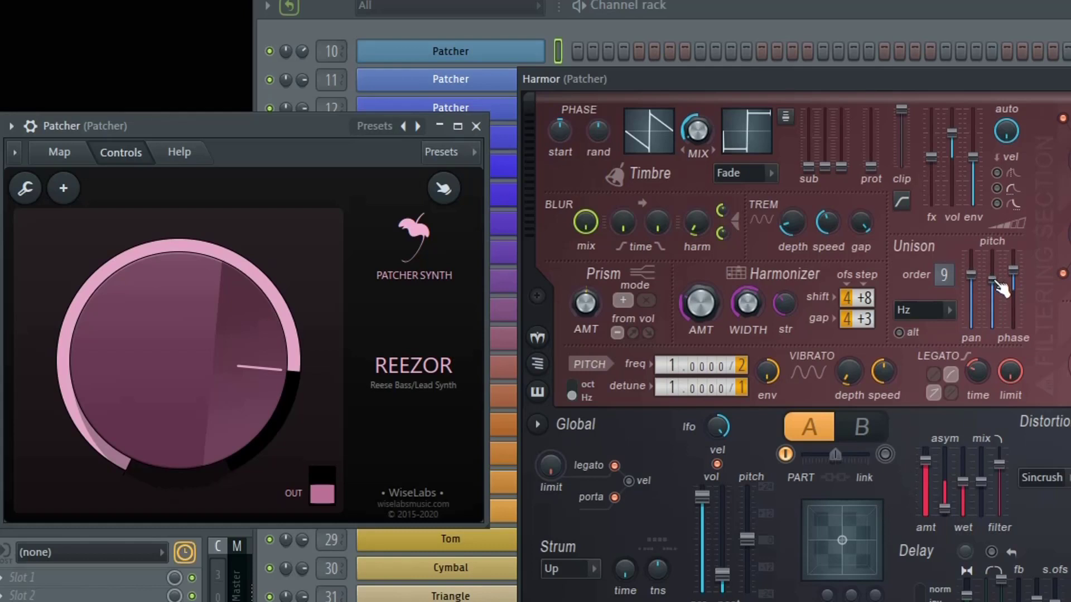
pyautogui.moveTo(999, 285); pyautogui.dragTo(944, 287)
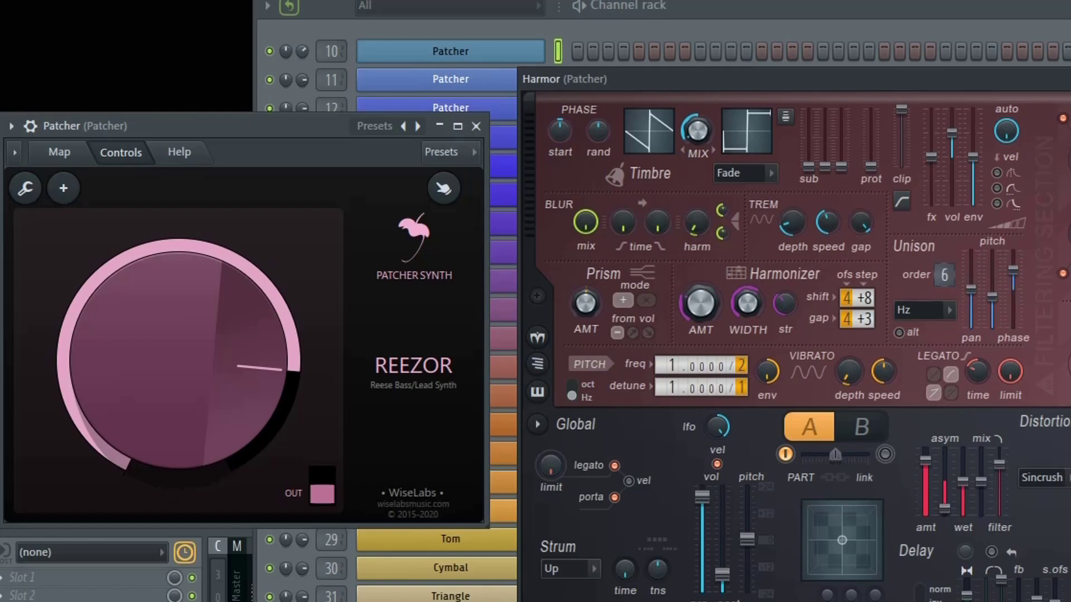
pyautogui.moveTo(1013, 270); pyautogui.dragTo(971, 274)
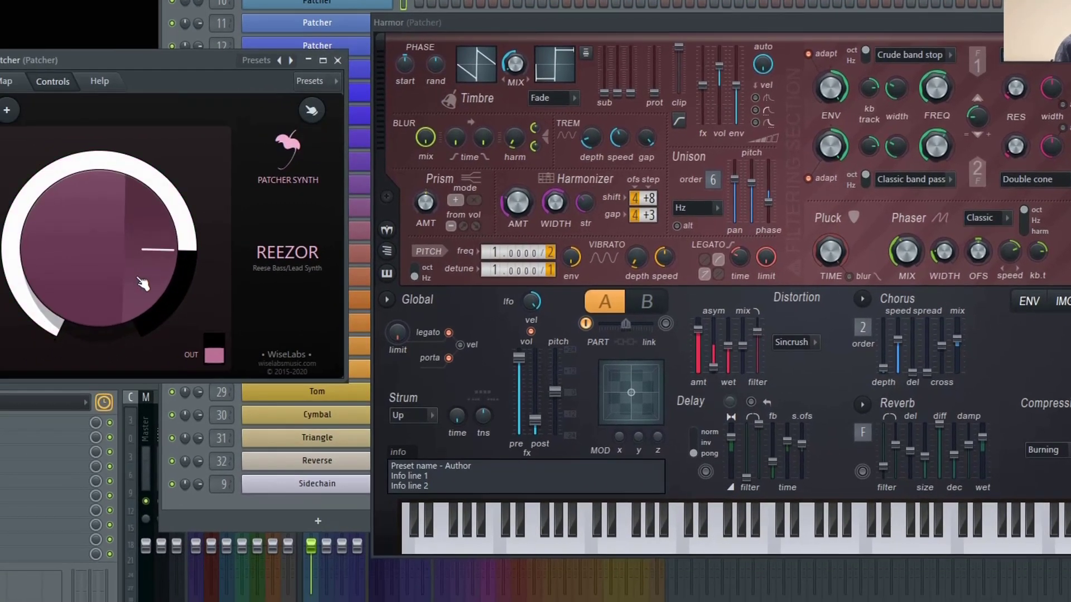
# Step: Set Reezor's macro knob to about halfway and increase Harmor's phaser mix and width
pyautogui.moveTo(143, 284)
pyautogui.mouseDown()
pyautogui.moveTo(144, 304)
pyautogui.moveTo(144, 286)
pyautogui.mouseUp()
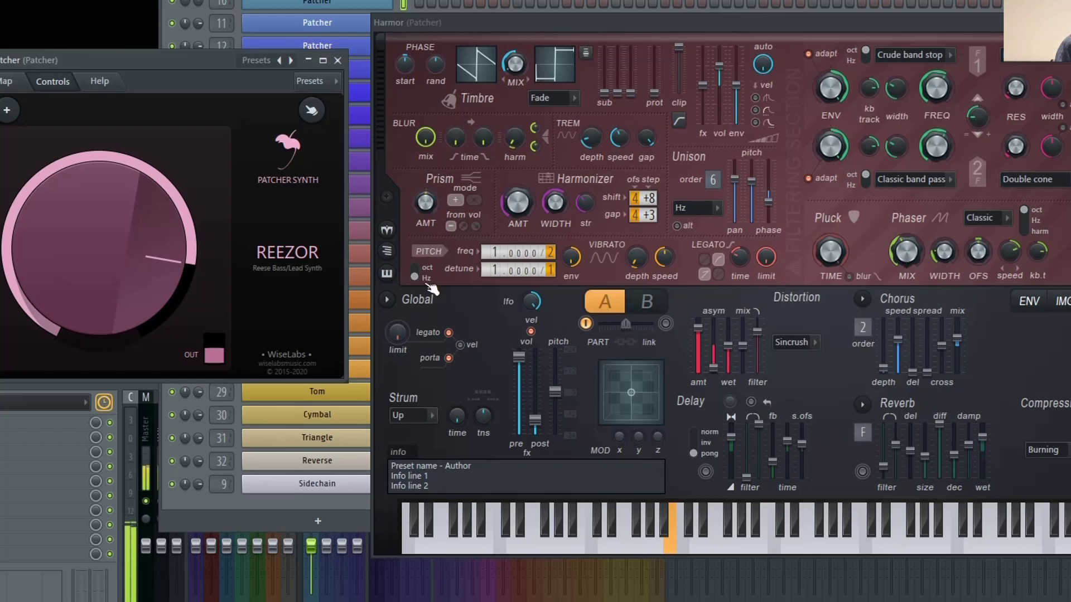
pyautogui.moveTo(141, 251); pyautogui.dragTo(140, 295)
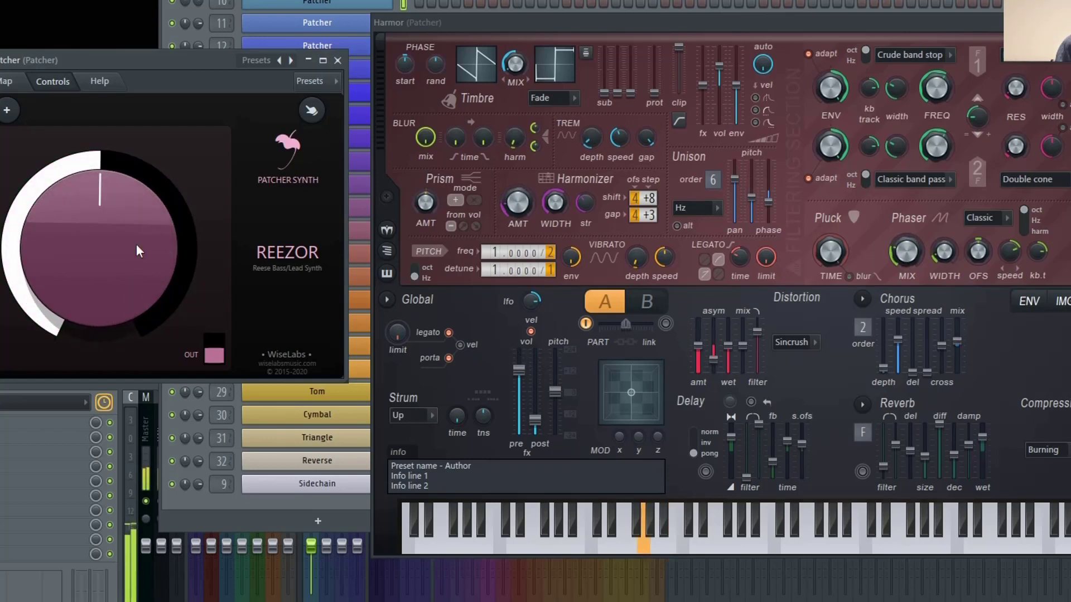
pyautogui.moveTo(913, 257); pyautogui.dragTo(913, 252)
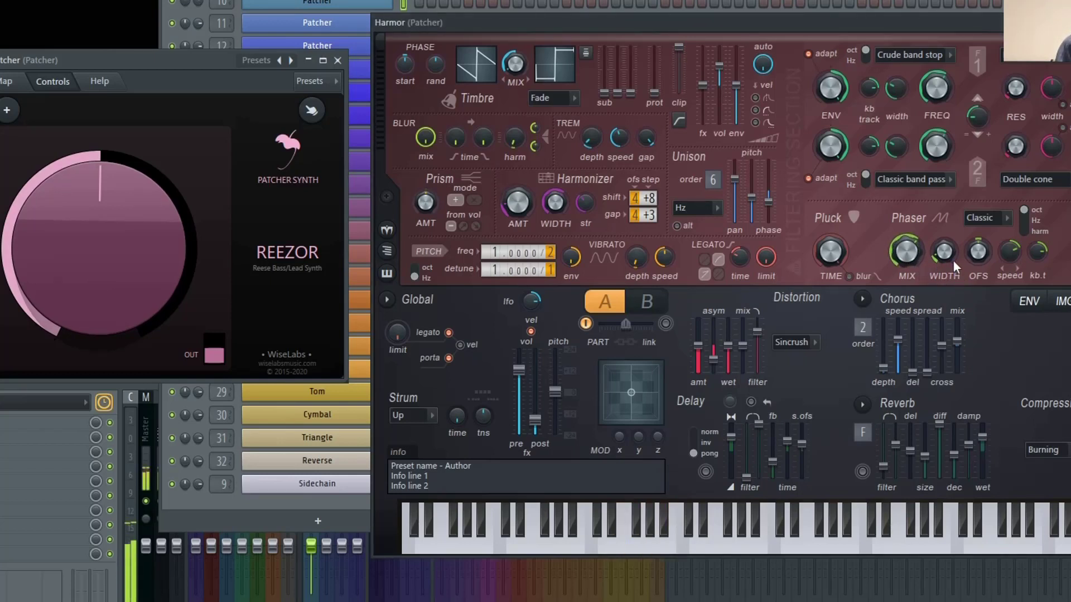
pyautogui.moveTo(948, 256); pyautogui.dragTo(948, 249)
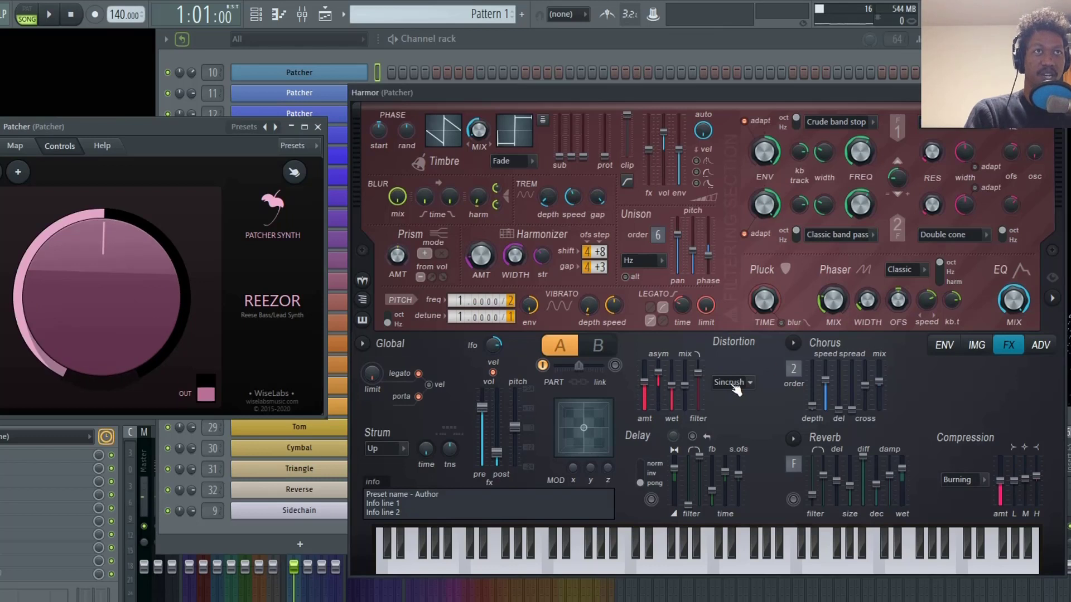
# Step: Try the Classic and Hill distortion types in Harmor, choose Softsat, and raise the compression amount
pyautogui.click(733, 382)
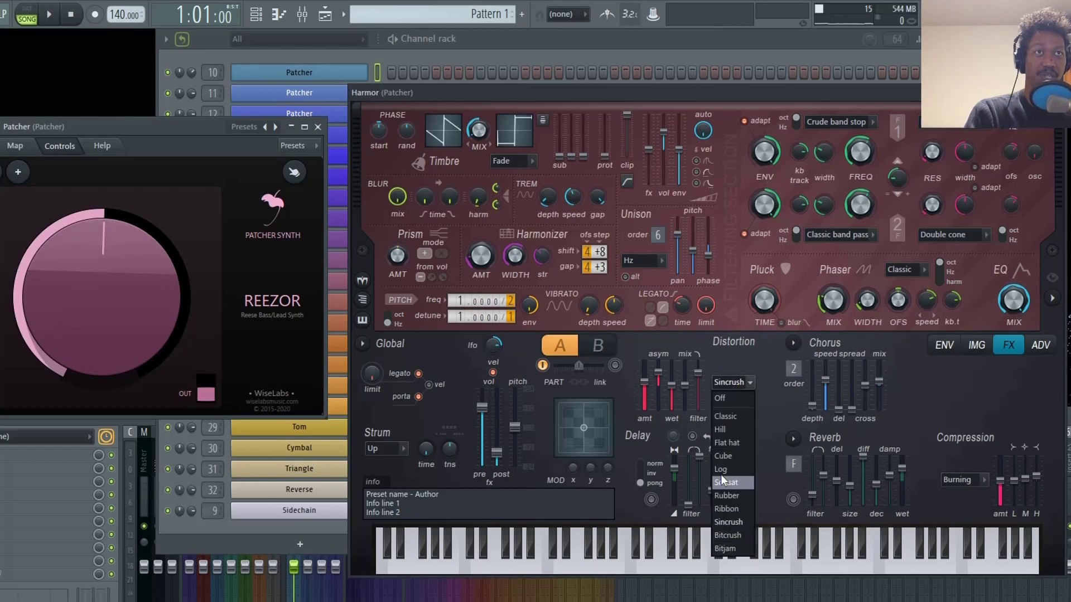
pyautogui.click(735, 417)
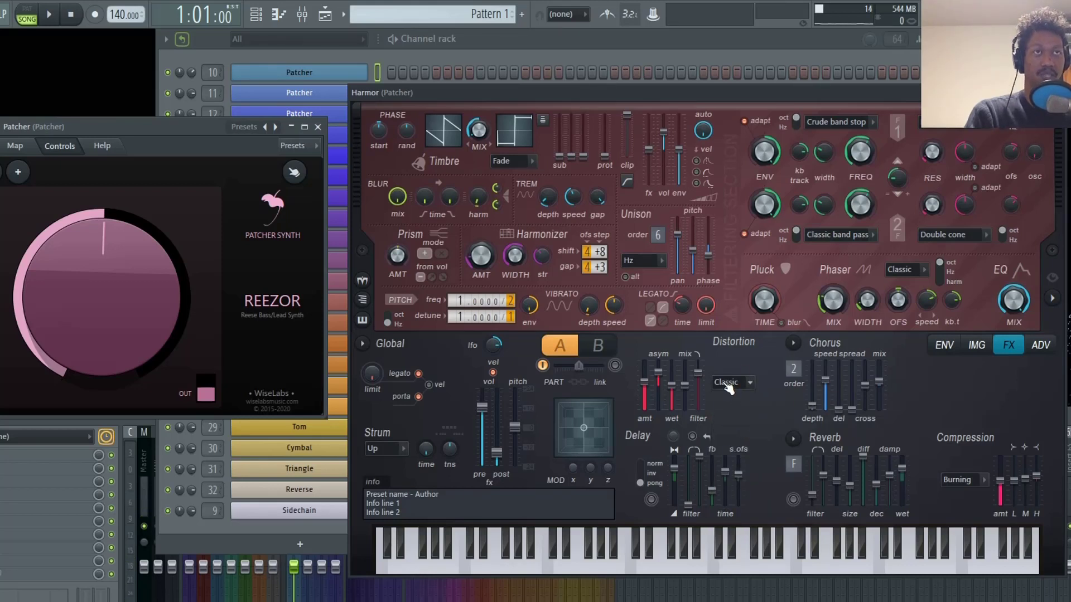
pyautogui.scroll(-1, 728, 388)
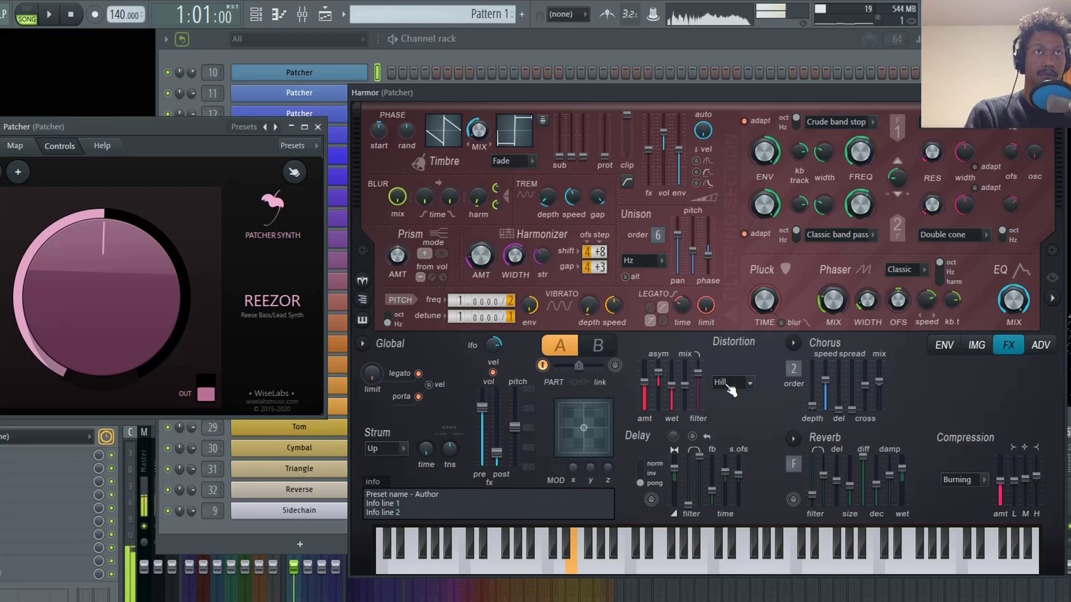
pyautogui.scroll(2, 731, 390)
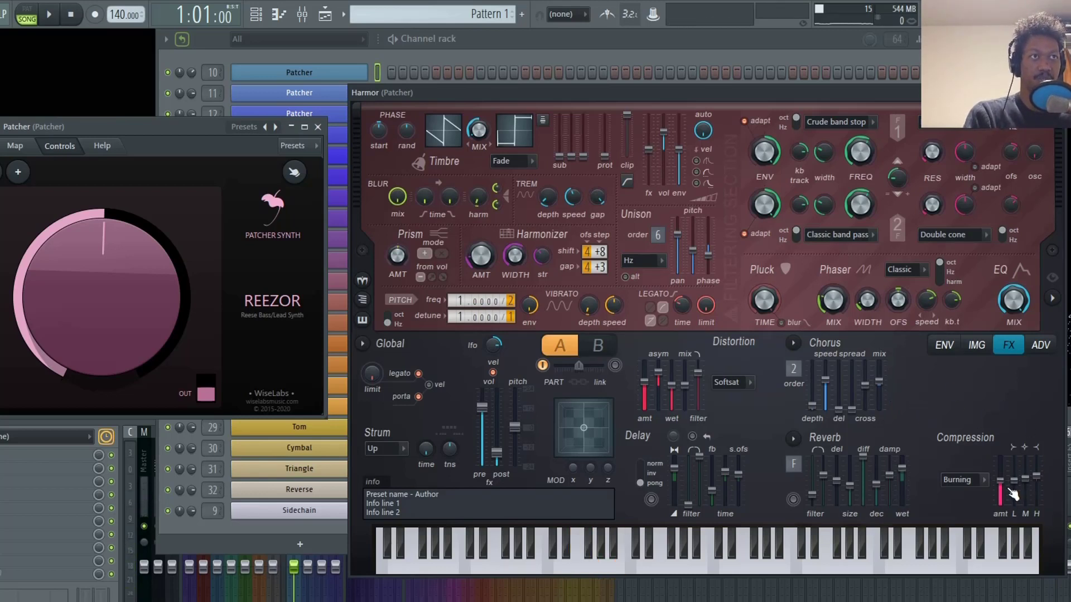
pyautogui.moveTo(1004, 489); pyautogui.dragTo(1000, 470)
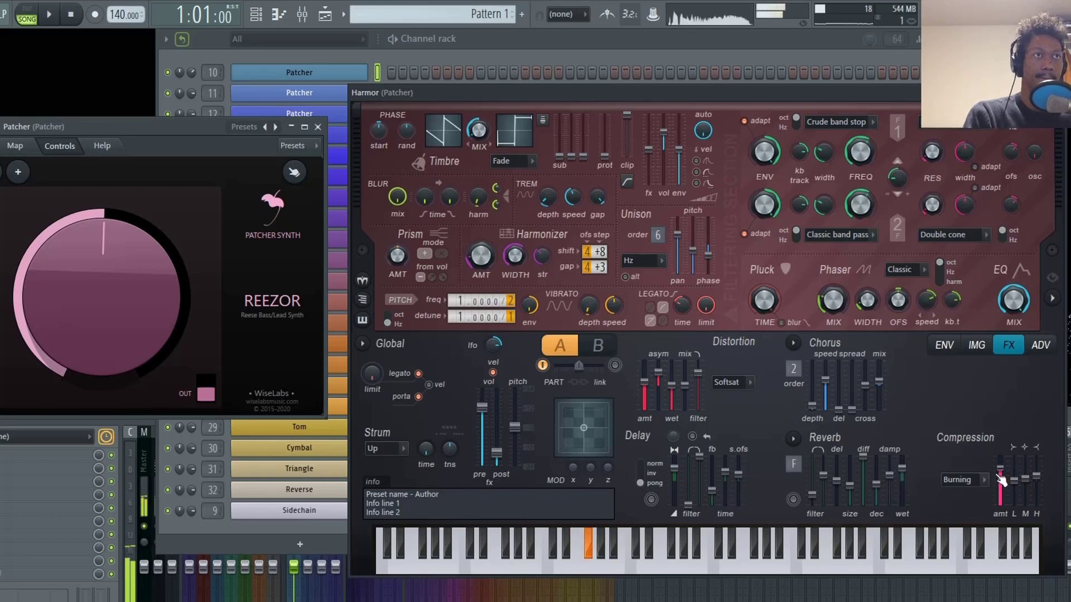
# Step: Try the Limiting and Warming compression types in Harmor, then return to Burning
pyautogui.click(961, 479)
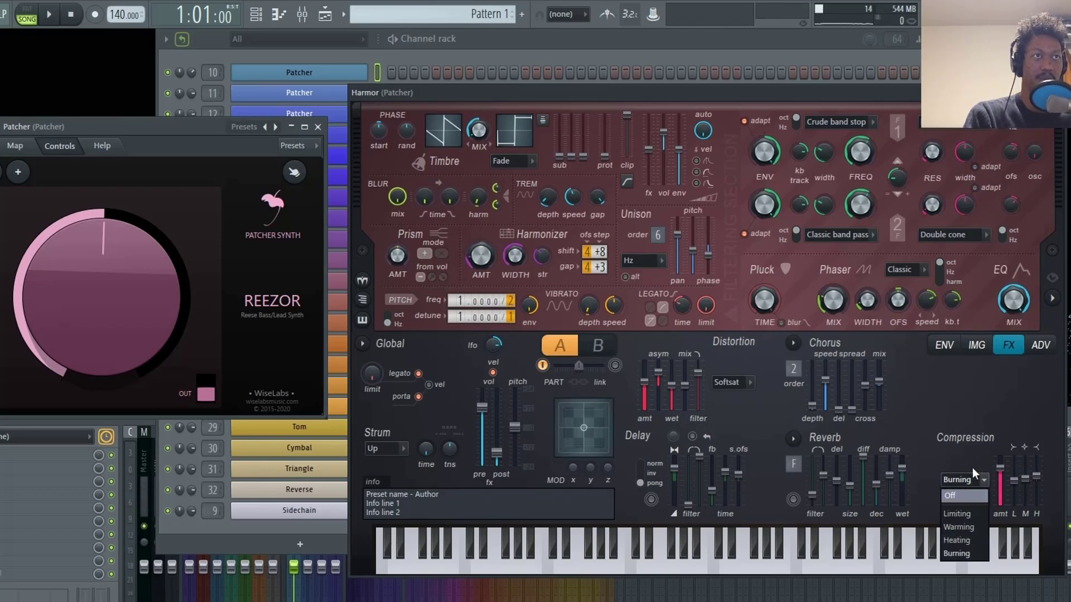
pyautogui.click(965, 514)
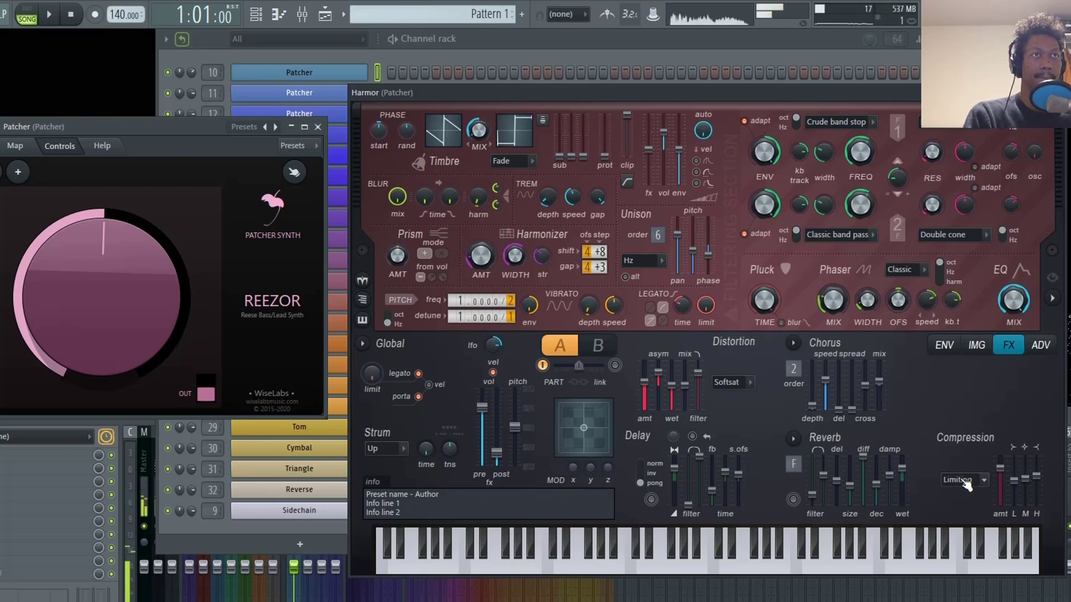
pyautogui.scroll(2, 967, 483)
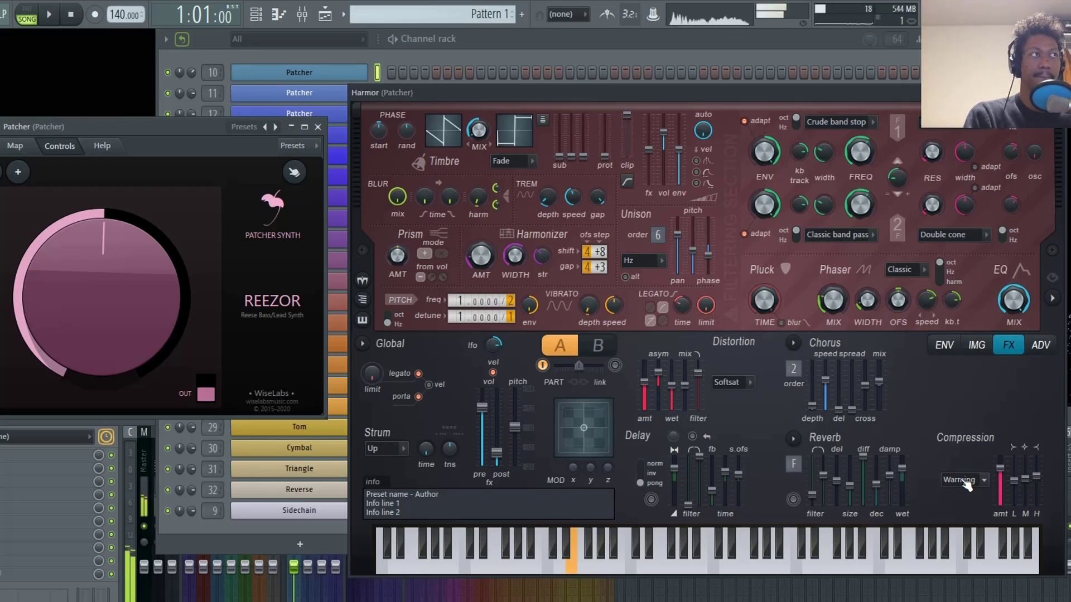
pyautogui.scroll(1, 967, 484)
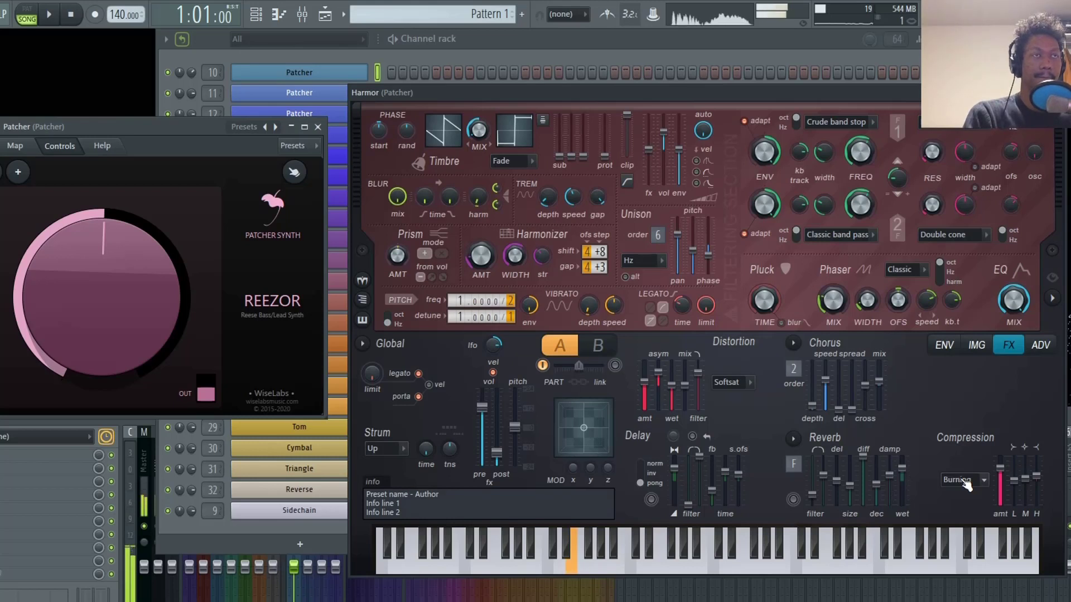
pyautogui.click(967, 483)
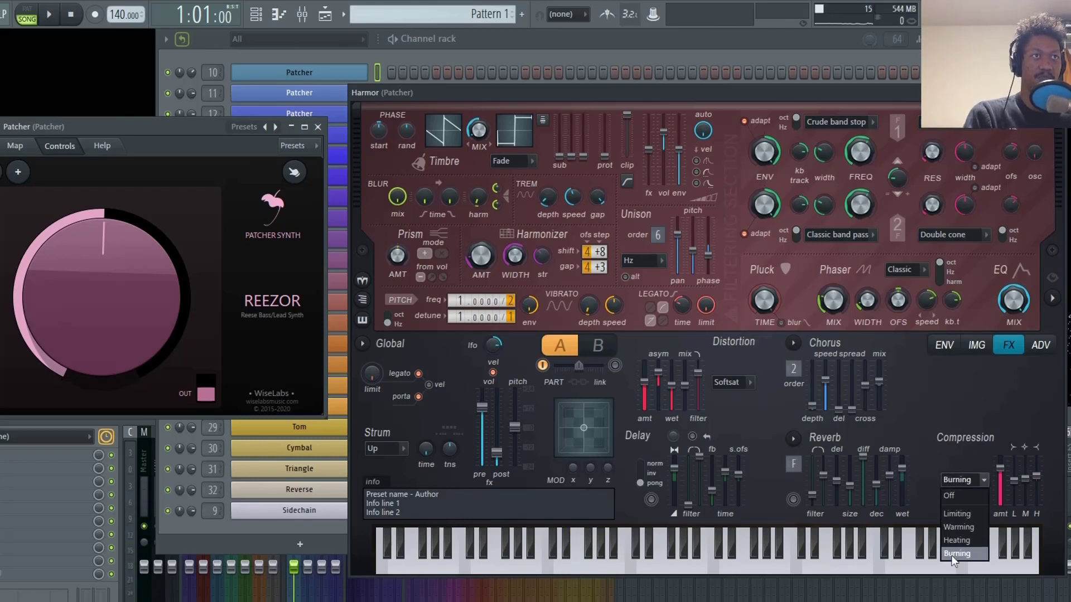
pyautogui.click(950, 429)
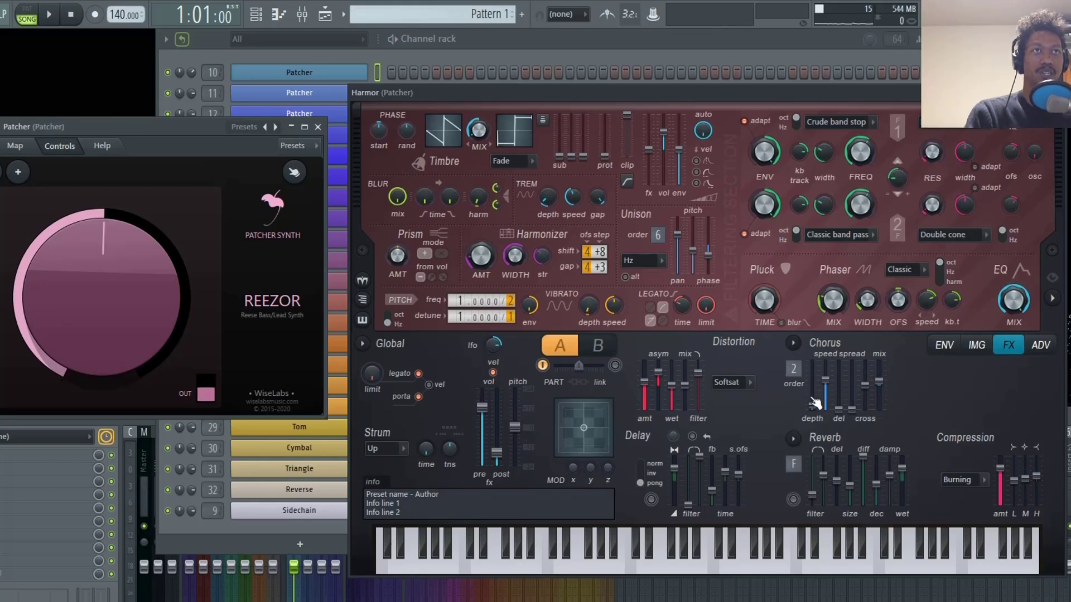
# Step: Set Harmor's chorus order to 4 and raise the chorus depth, delay and mix
pyautogui.moveTo(812, 407); pyautogui.dragTo(813, 392)
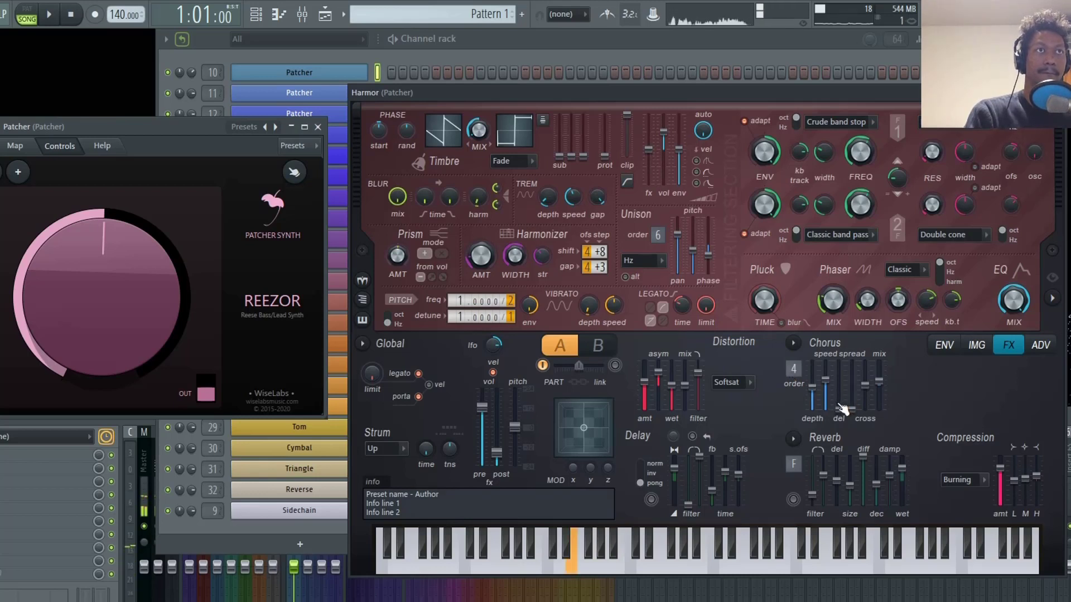
pyautogui.moveTo(838, 410); pyautogui.dragTo(839, 394)
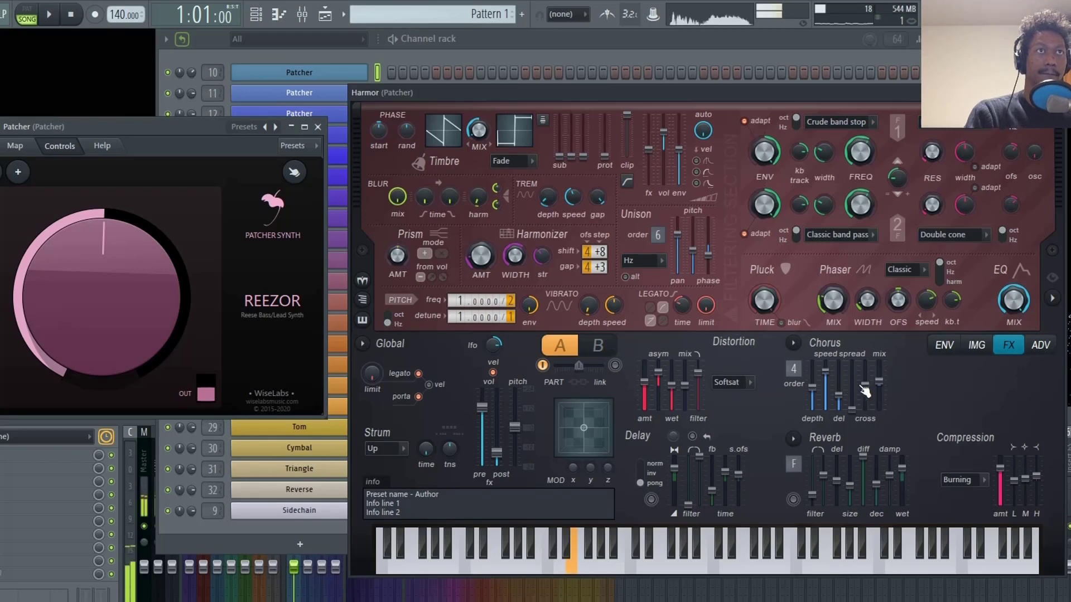
pyautogui.moveTo(879, 382); pyautogui.dragTo(880, 373)
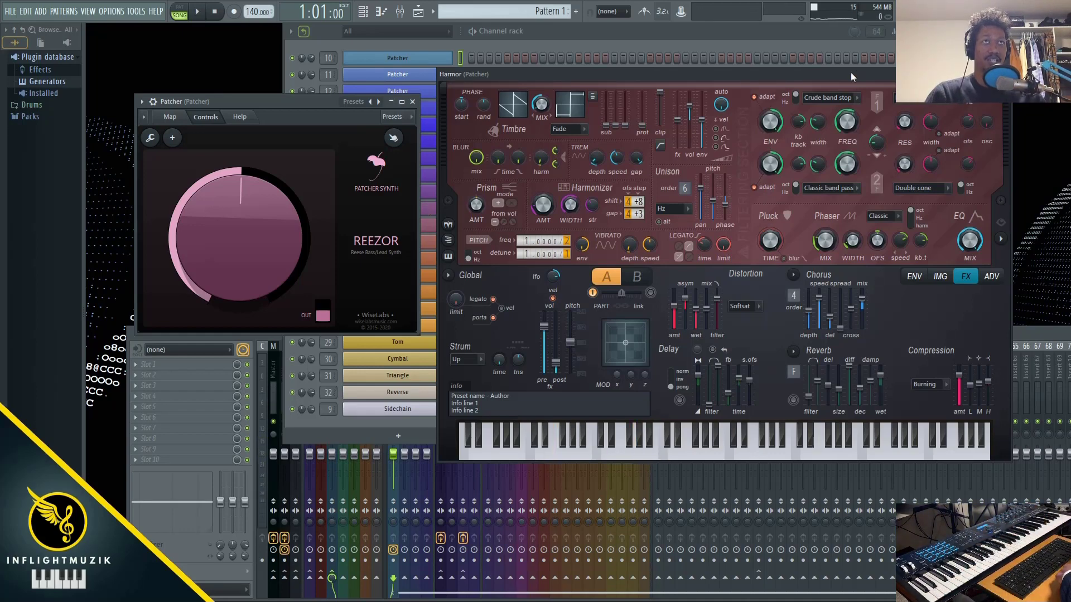
# Step: Load the Analog bass 1 preset in Harmor and raise Reezor's macro knob to about two-thirds
pyautogui.moveTo(851, 72); pyautogui.dragTo(814, 67)
pyautogui.click(914, 69)
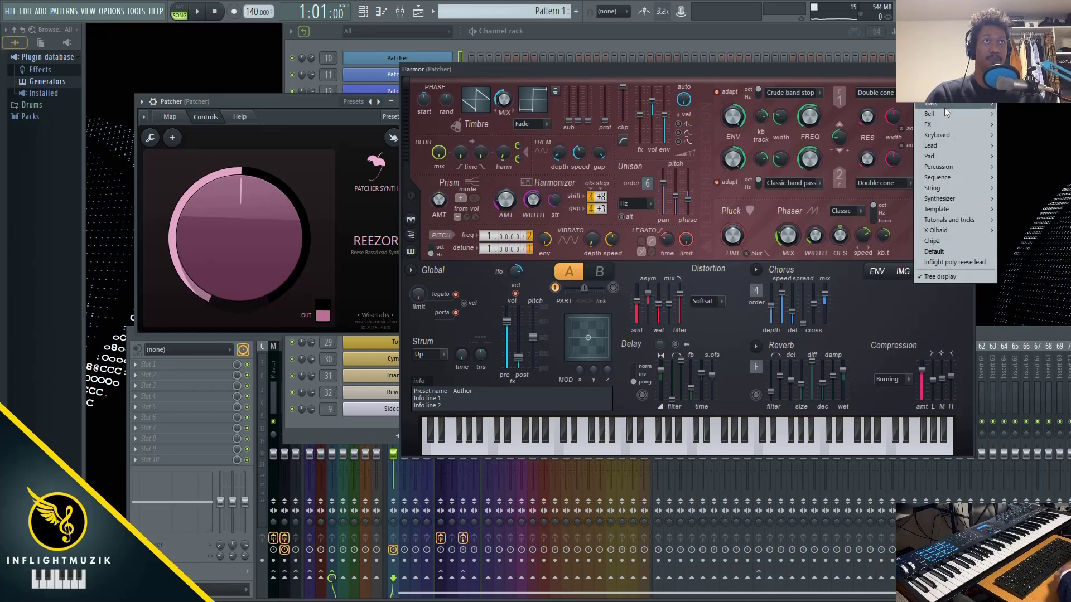
pyautogui.moveTo(945, 111)
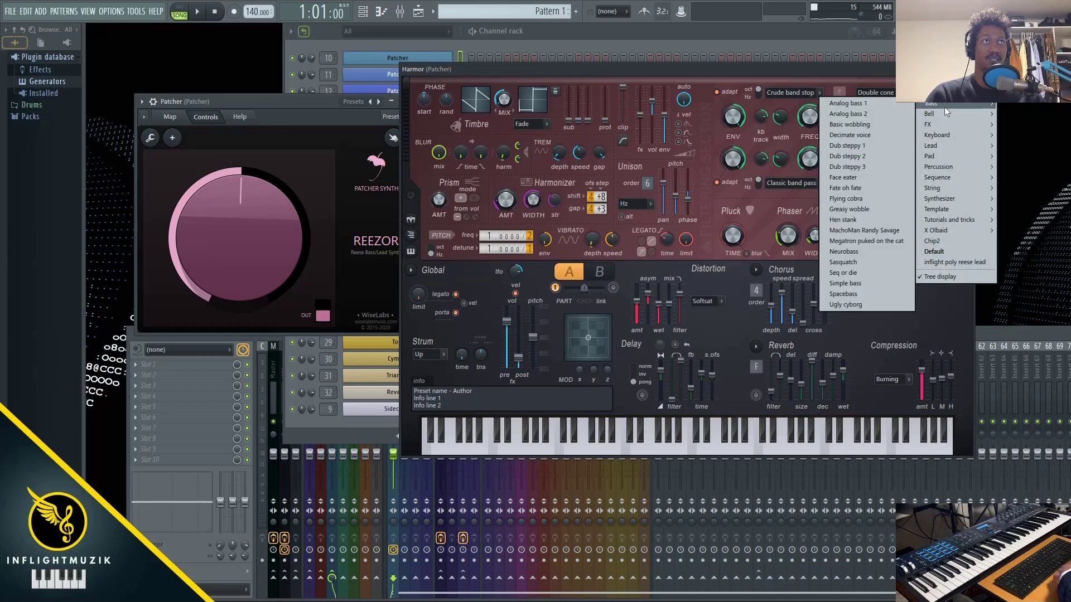
pyautogui.click(848, 103)
pyautogui.moveTo(730, 69); pyautogui.dragTo(804, 65)
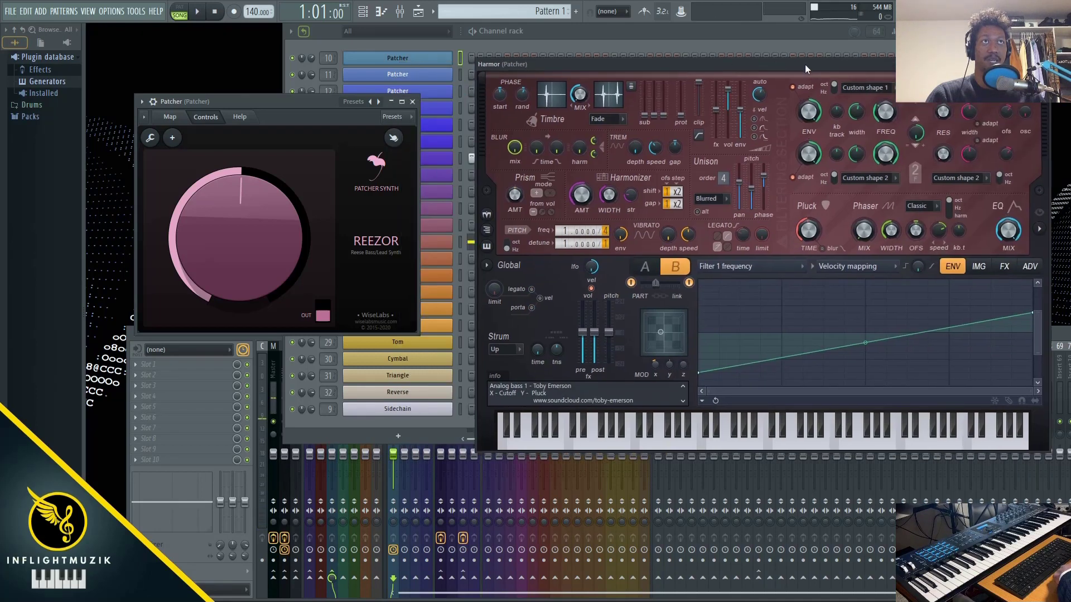
pyautogui.moveTo(257, 235); pyautogui.dragTo(257, 211)
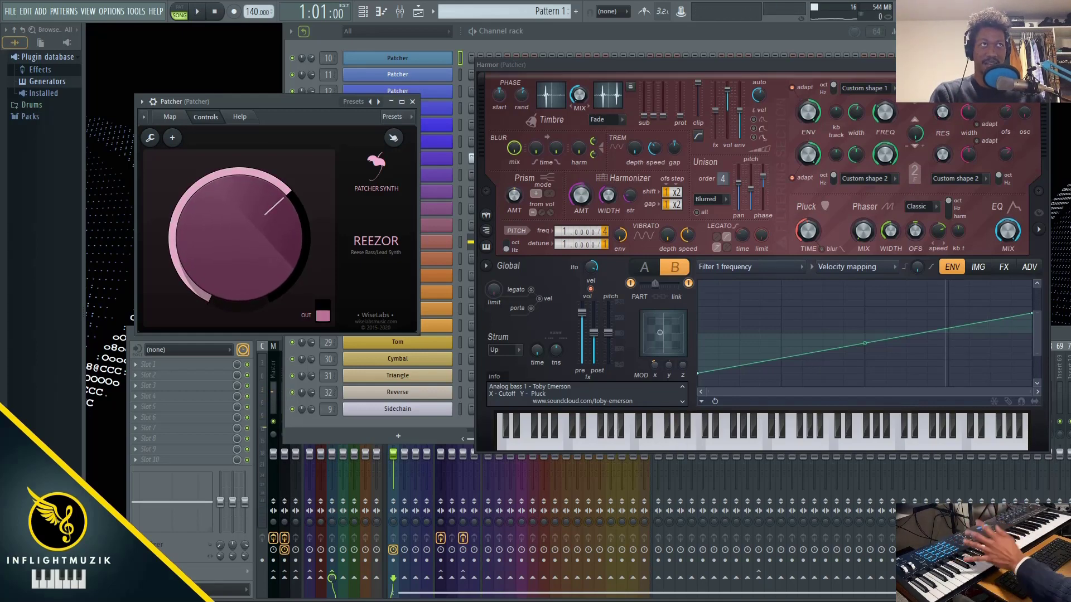
# Step: Switch Harmor to the Analog bass 2 preset and sweep Reezor's macro knob between minimum and about halfway
pyautogui.click(1008, 65)
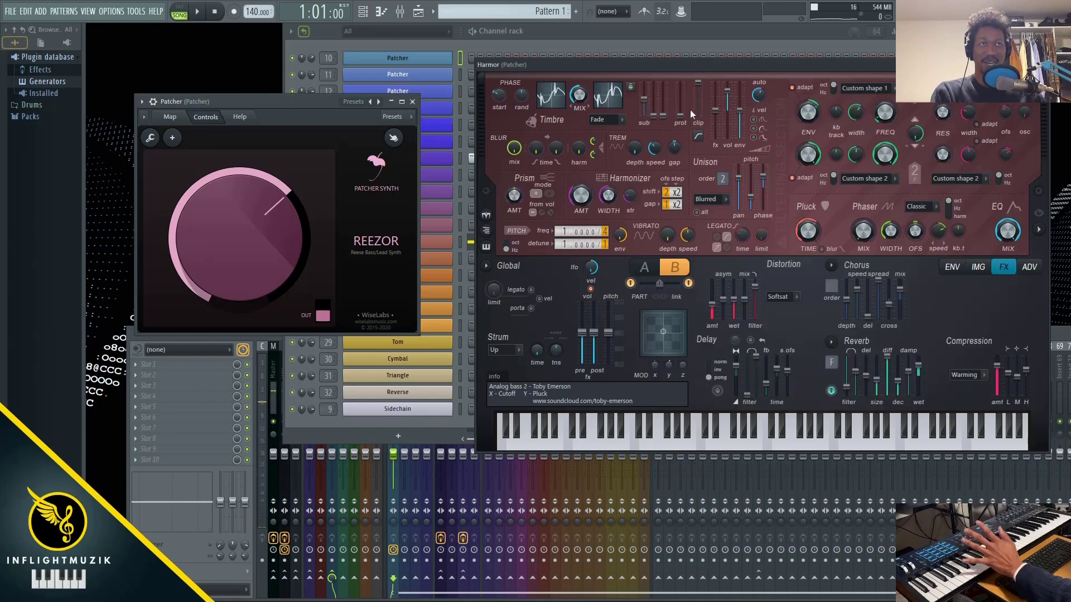
pyautogui.moveTo(262, 246); pyautogui.dragTo(265, 250)
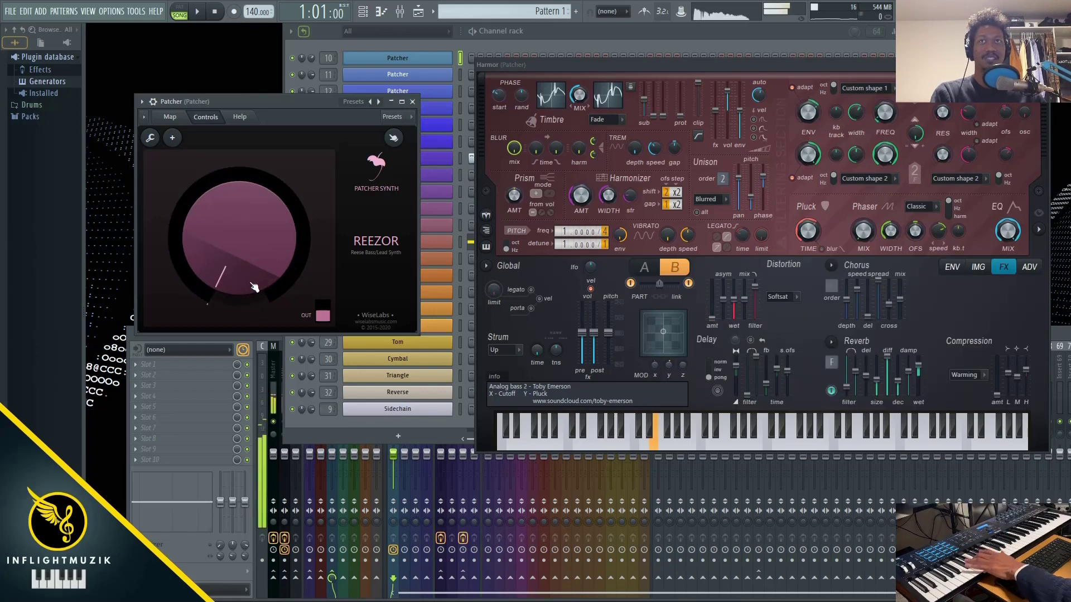
pyautogui.moveTo(240, 283); pyautogui.dragTo(241, 247)
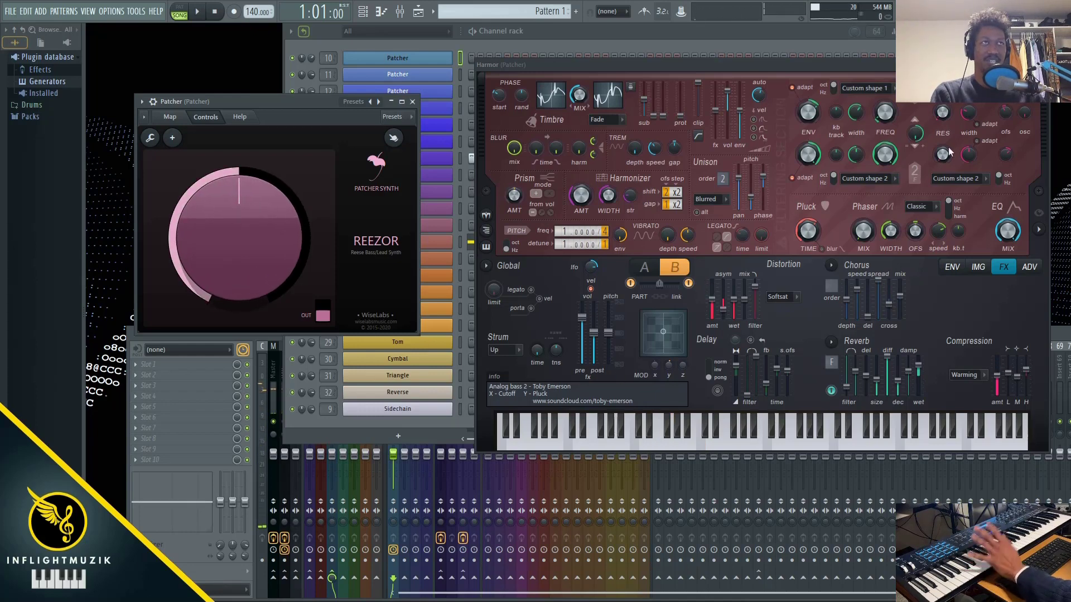
# Step: Load the Face eater bass preset in Harmor, lower Reezor's macro knob to minimum, and raise it to just below halfway
pyautogui.click(982, 65)
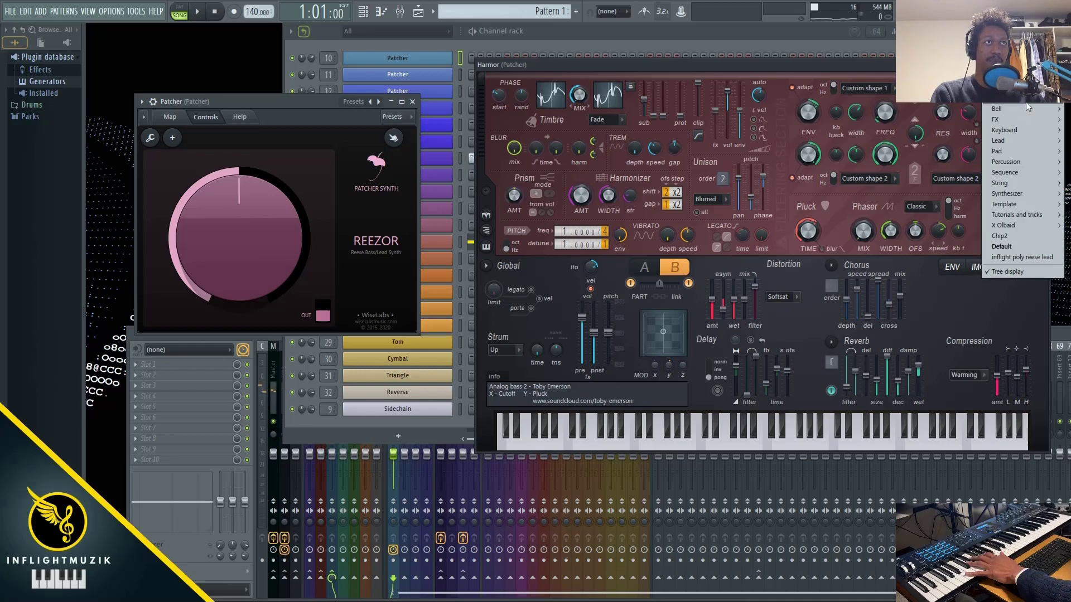
pyautogui.moveTo(1026, 102)
pyautogui.click(904, 173)
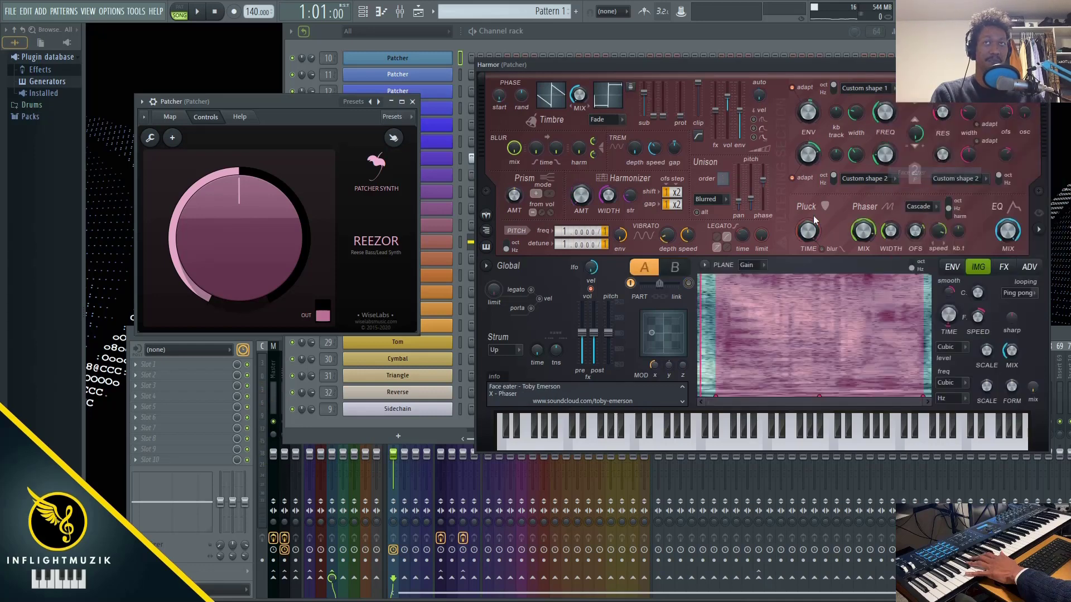
pyautogui.moveTo(259, 249); pyautogui.dragTo(259, 296)
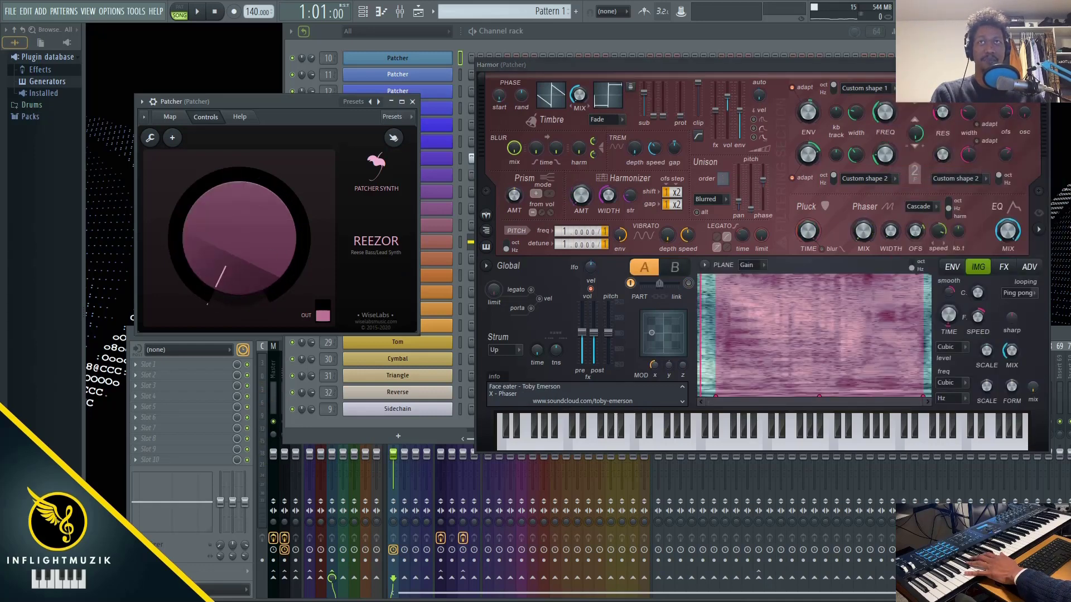
pyautogui.moveTo(233, 259); pyautogui.dragTo(233, 210)
# Step: Load the Aural Psynapse lead preset in Harmor and turn Reezor's macro knob down to minimum
pyautogui.click(1003, 65)
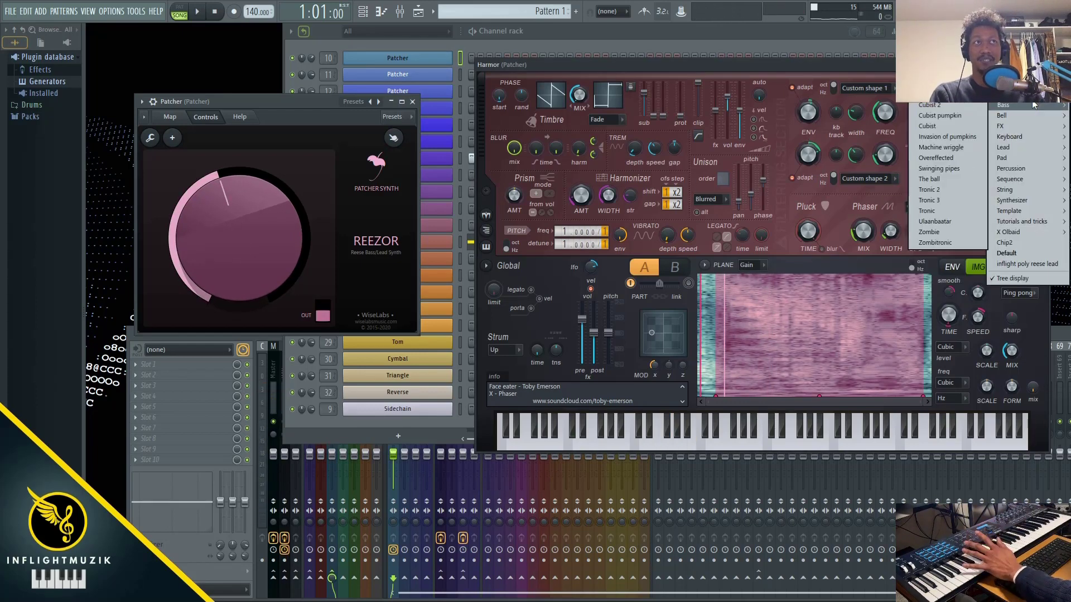
pyautogui.moveTo(1022, 118)
pyautogui.moveTo(1033, 151)
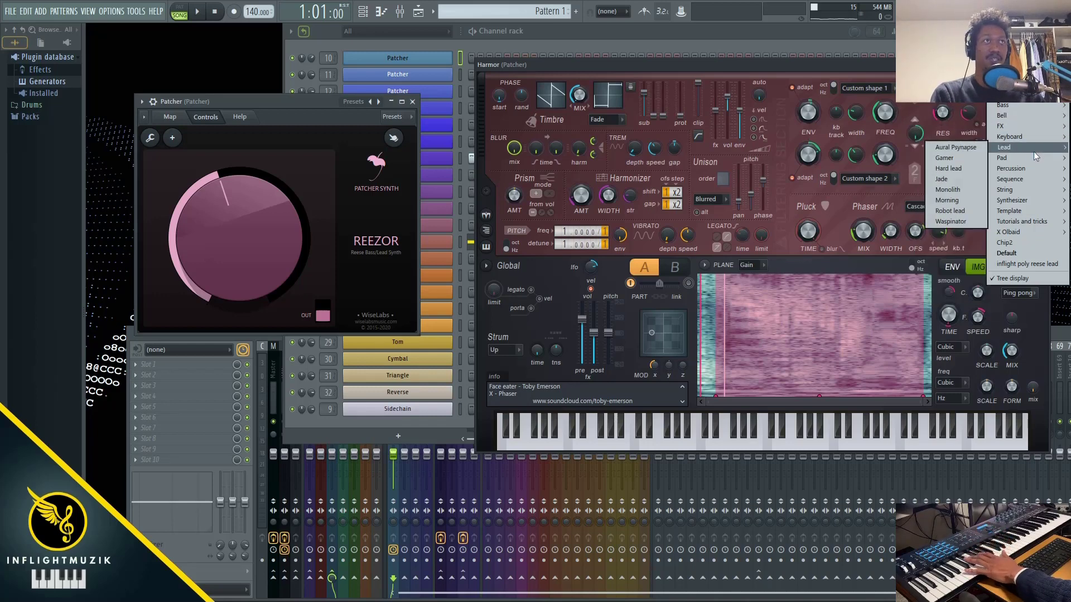
pyautogui.click(955, 148)
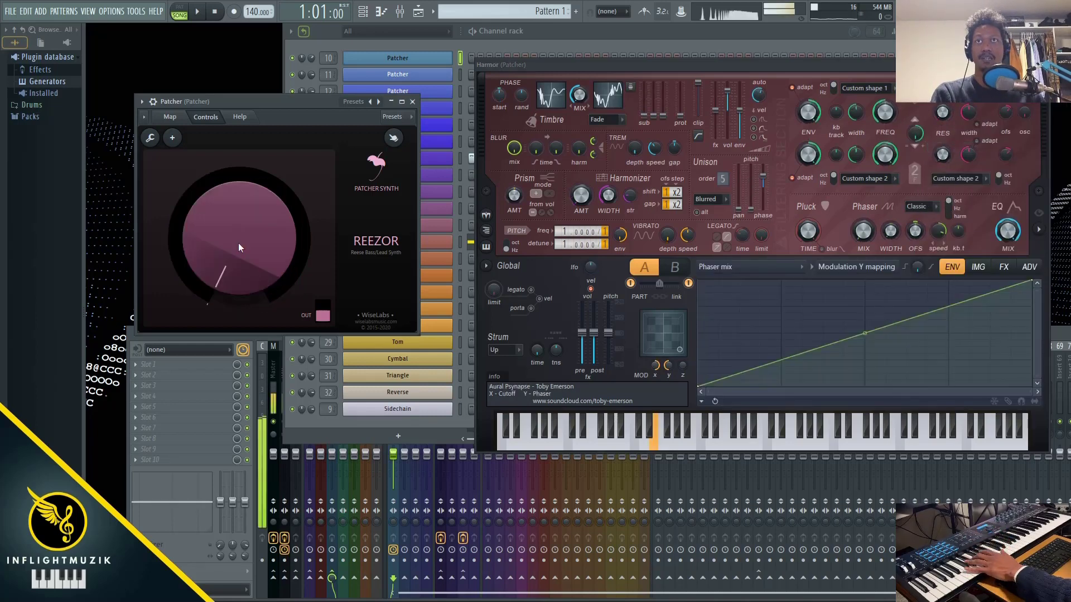
pyautogui.moveTo(240, 267)
pyautogui.mouseDown()
pyautogui.moveTo(240, 178)
pyautogui.moveTo(238, 263)
pyautogui.mouseUp()
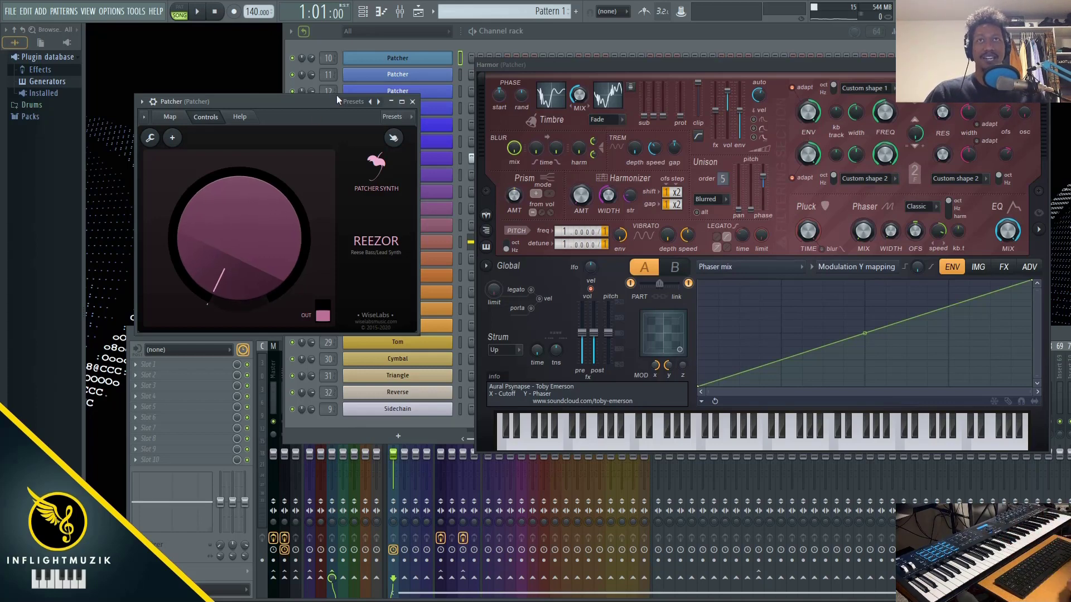
pyautogui.click(357, 103)
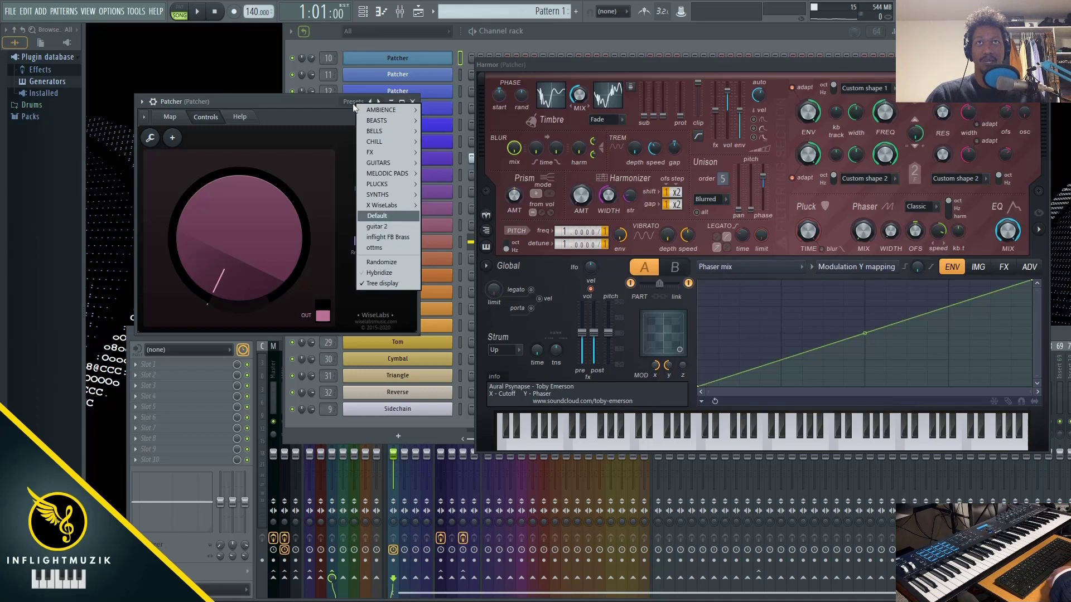
pyautogui.click(299, 104)
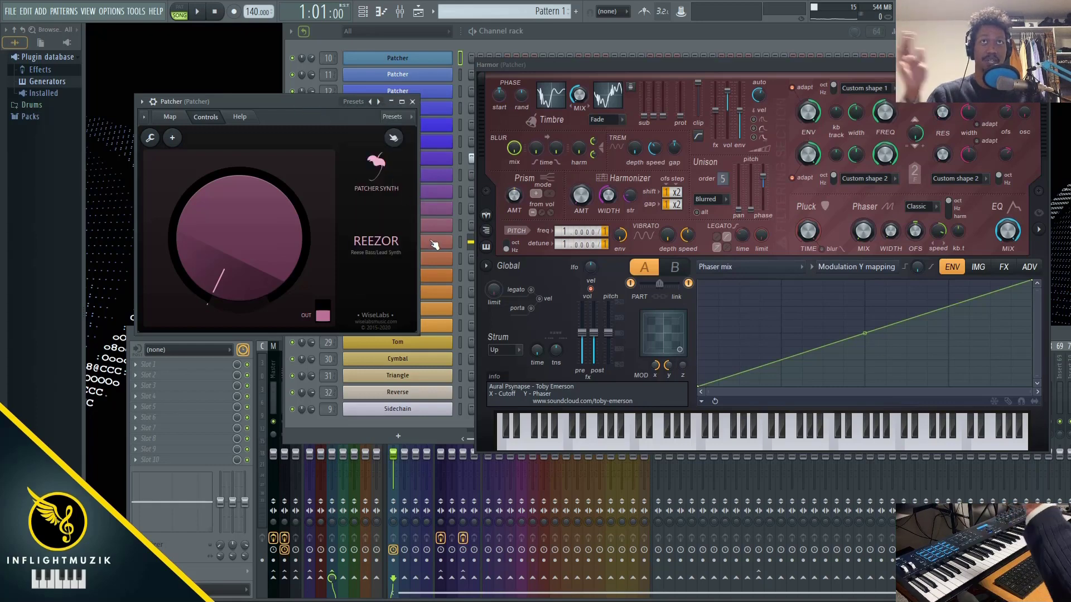